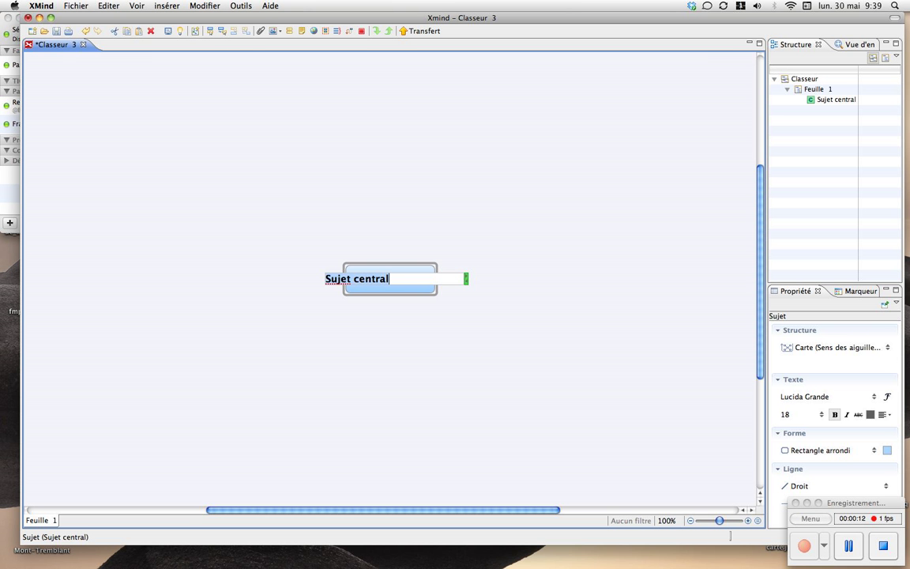
Rename the central topic to "Hockey".
text(Hockety)
key(BackSpace)
key(BackSpace)
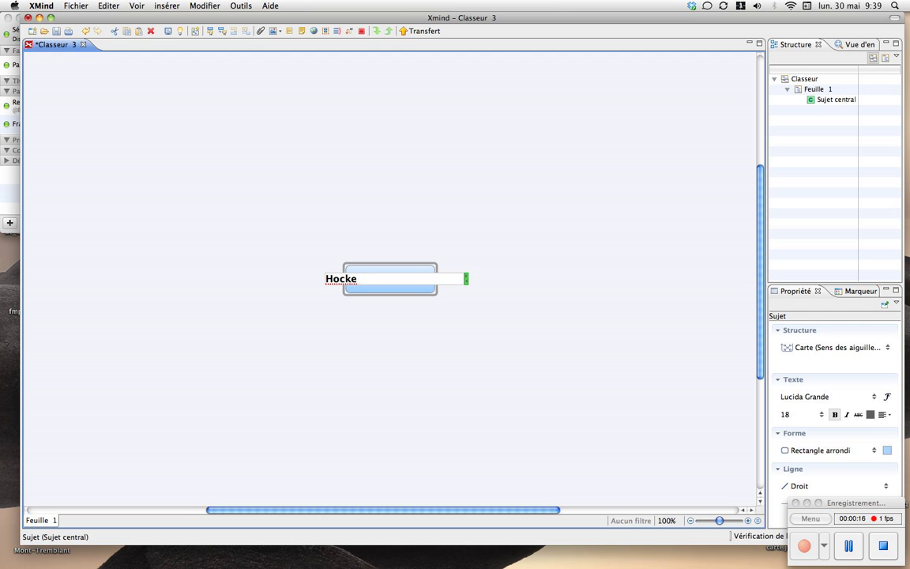
text(y)
key(Return)
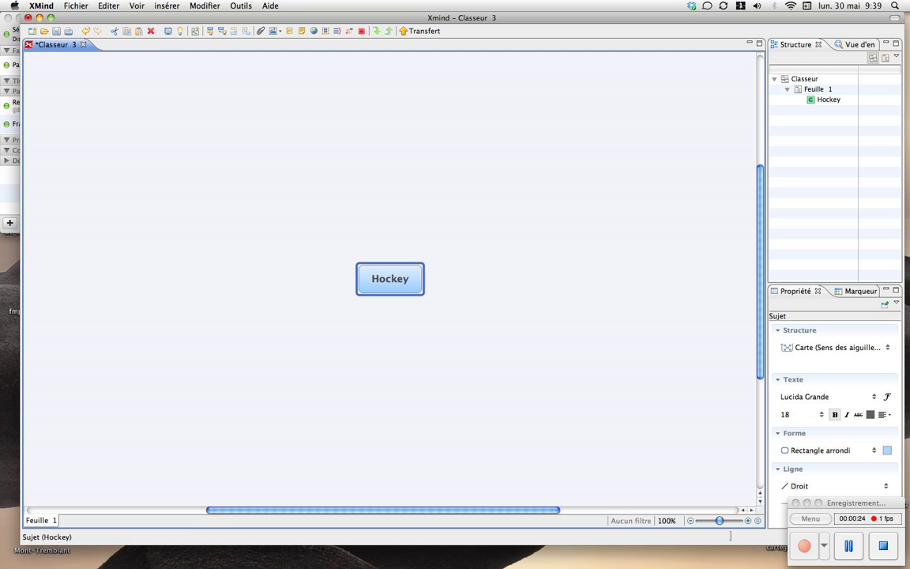
Add a main topic named "Équipes" to the Hockey central topic.
key(Tab)
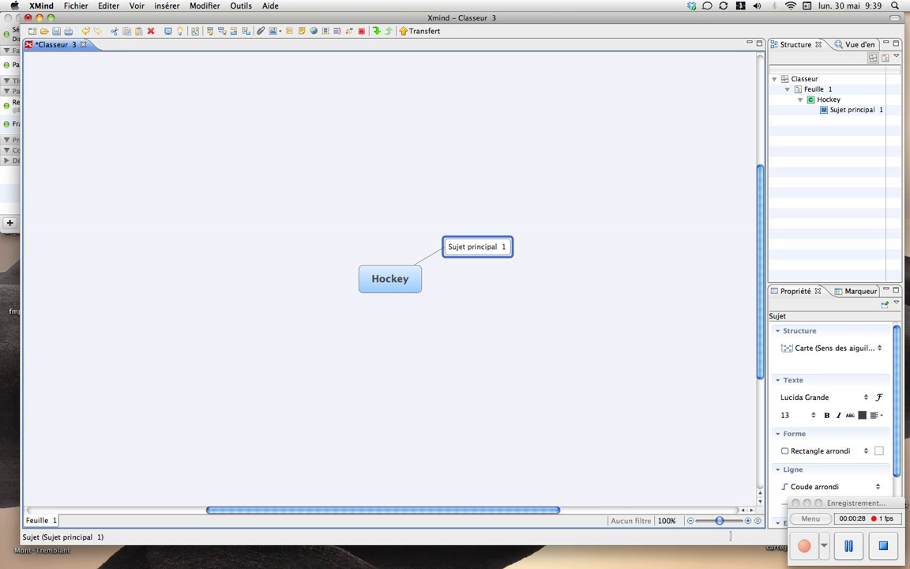
key(F2)
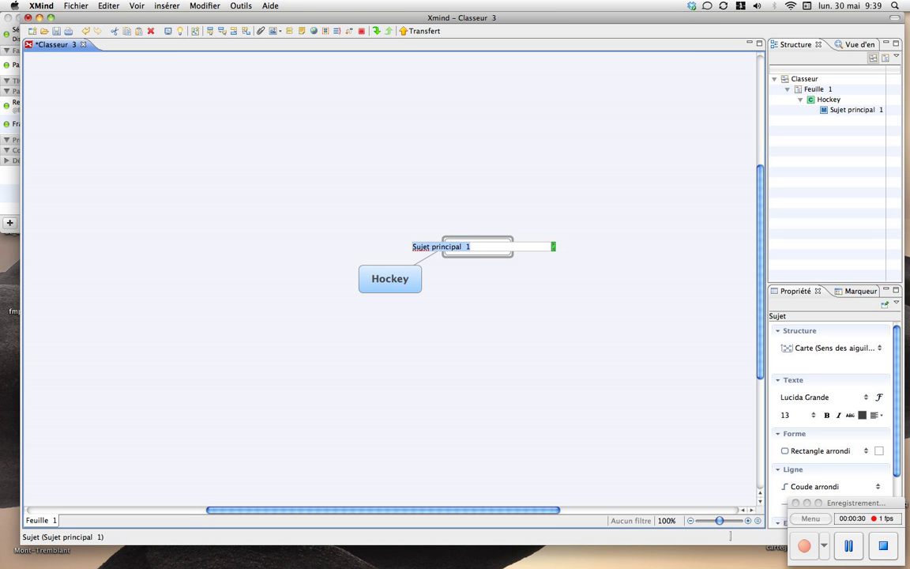
text(Equi)
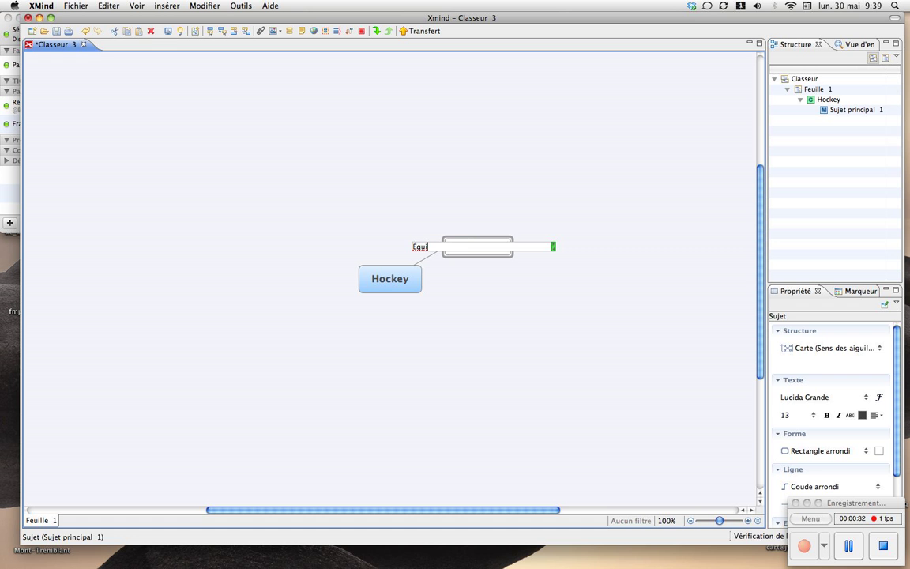
text(pes)
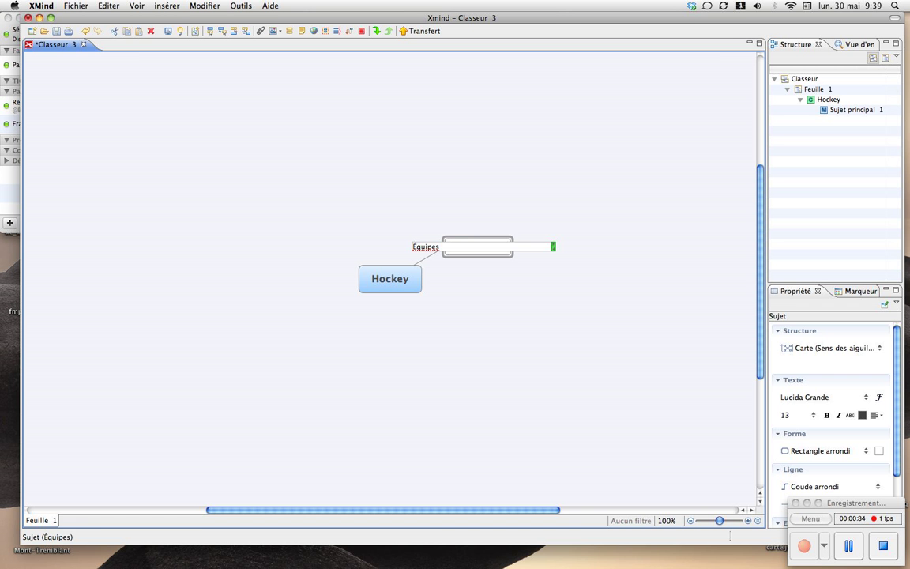
key(Return)
Add a second main topic named "Règlements" after Équipes.
key(Return)
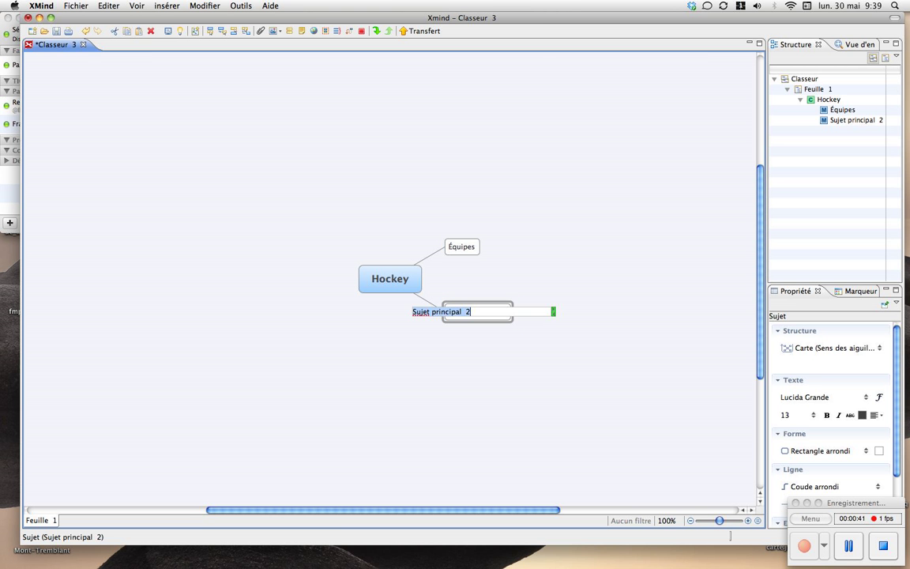
text(Règler)
key(BackSpace)
text(men)
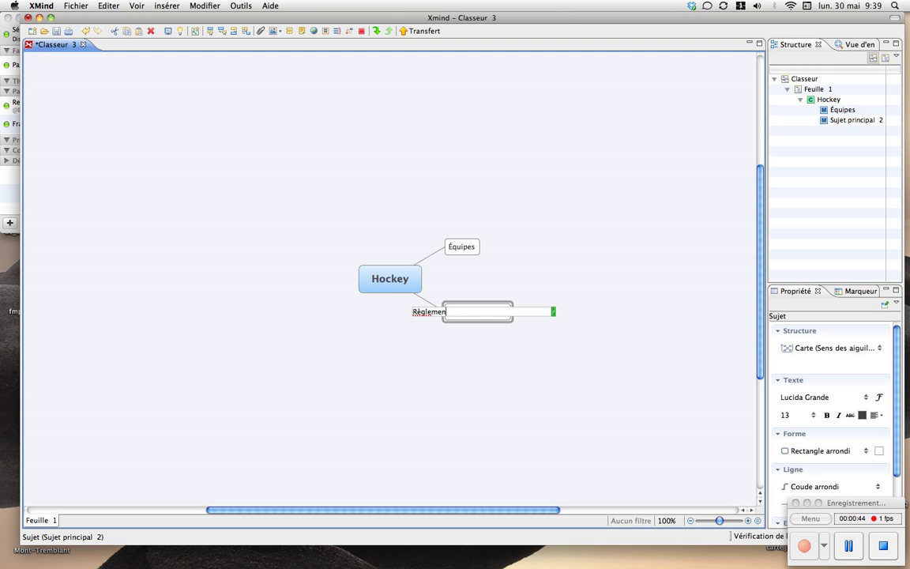
text(ts)
key(Return)
Add a third main topic named "Nouveaux joueurs" after Règlements.
key(Return)
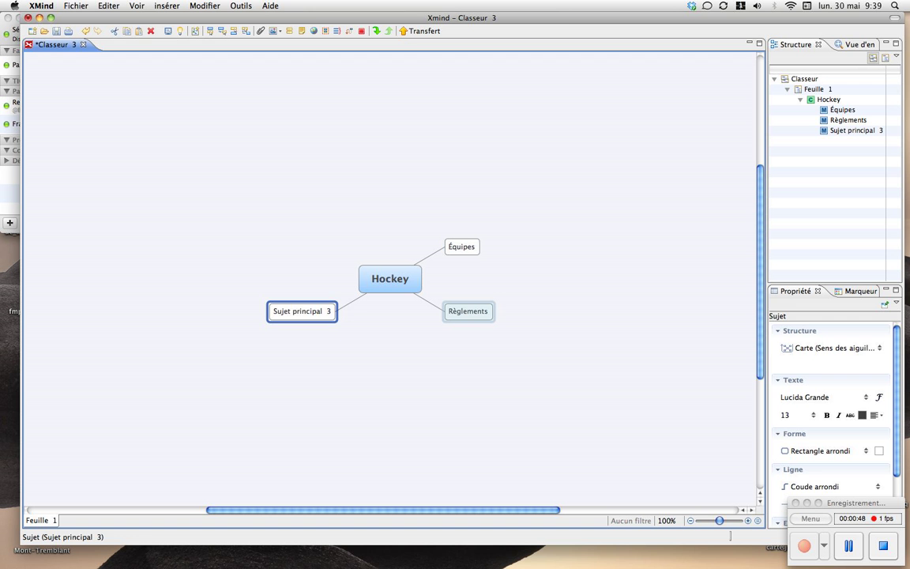
text(Nouveaux)
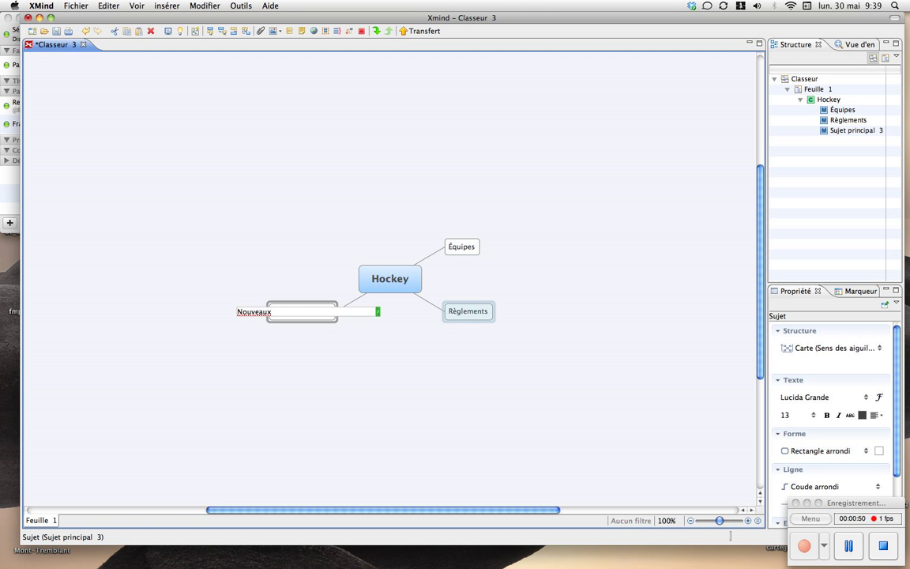
text( joueurs)
key(Return)
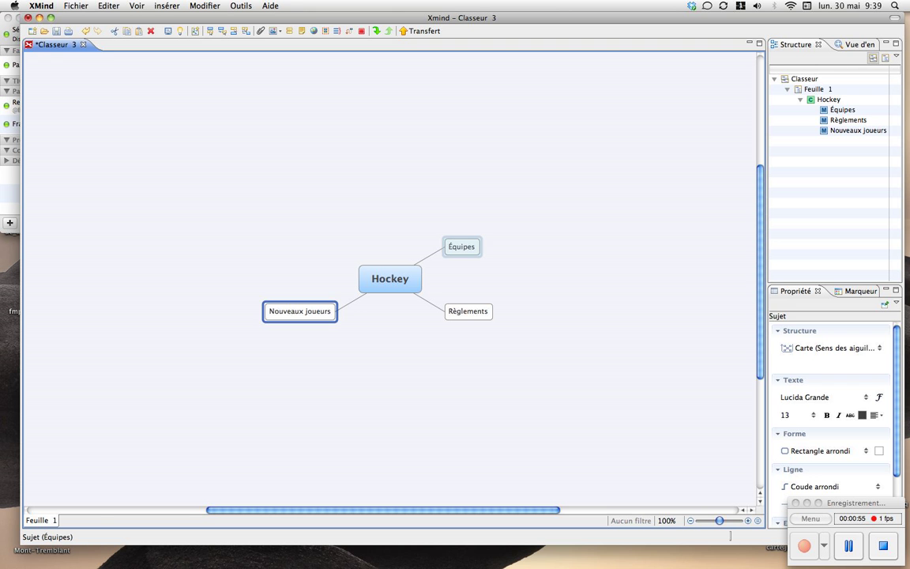
Insert a subtopic named "Canadiens" under the Équipes topic.
click(461, 247)
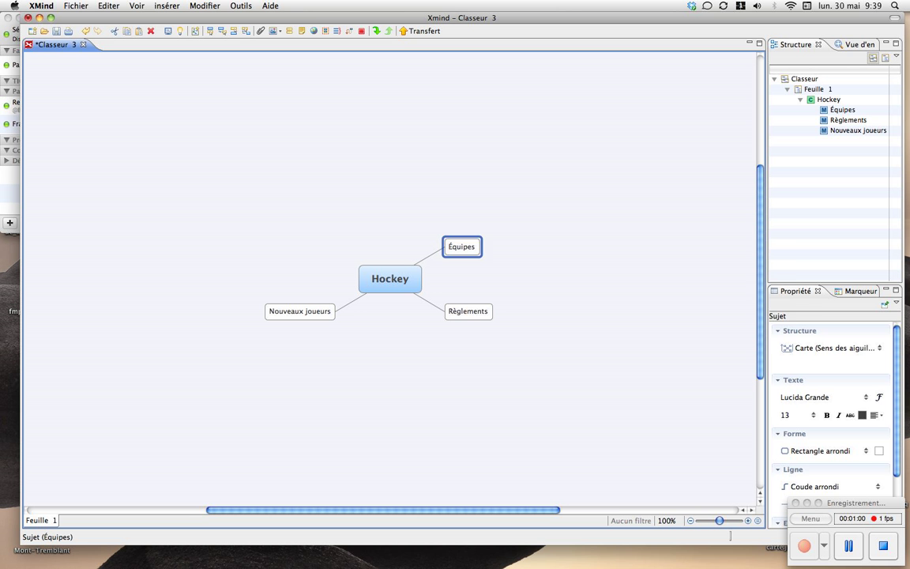
right_click(478, 246)
mouse_move(506, 251)
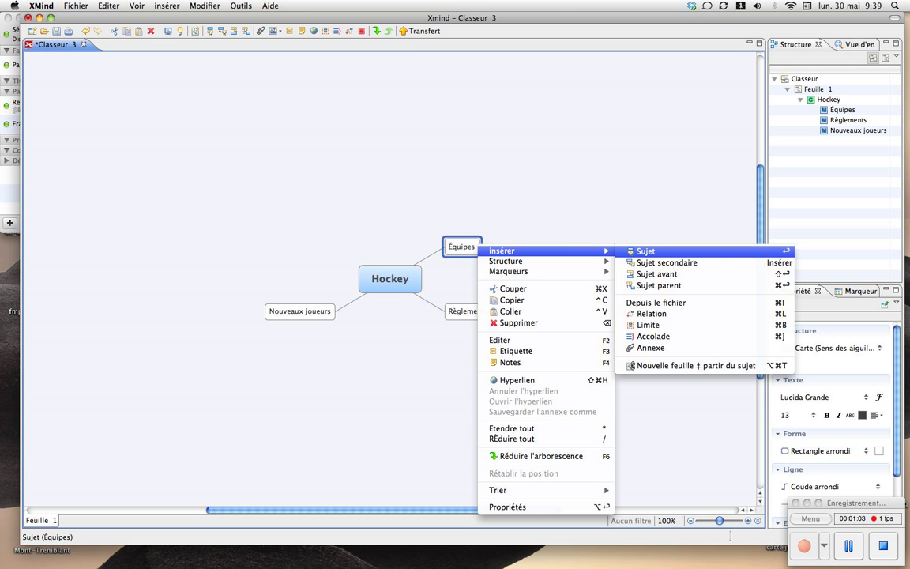
click(664, 263)
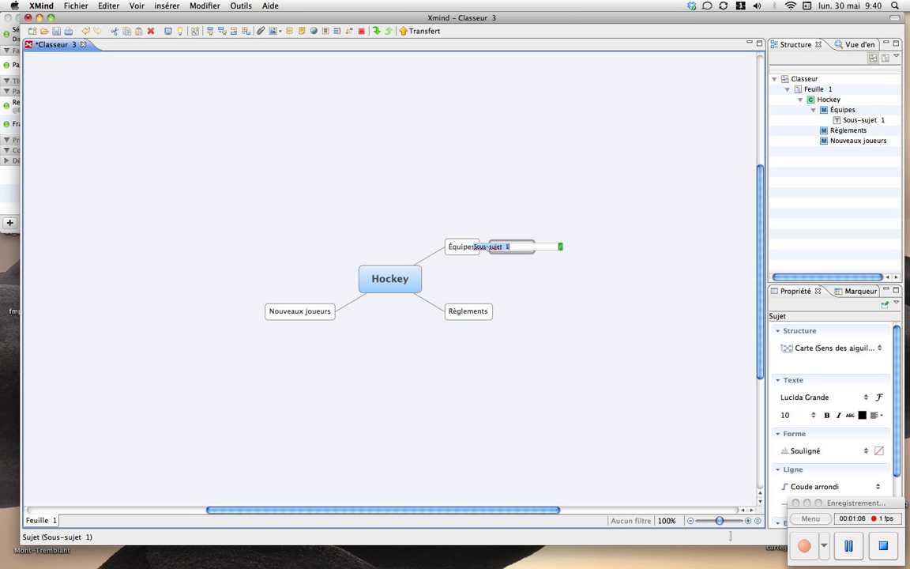
text(Canadiens)
key(Return)
Add a second subtopic named "Bruins" under Équipes, after Canadiens.
key(Return)
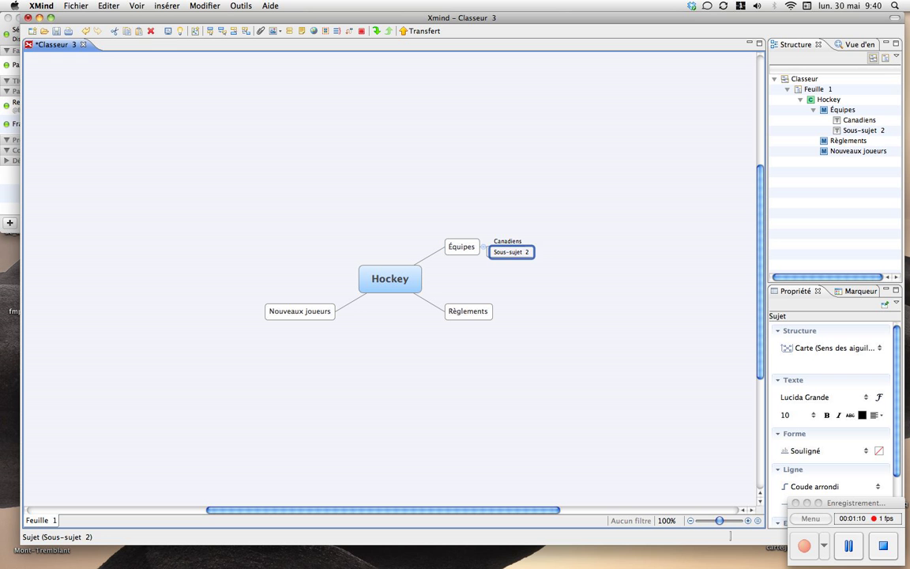
text(Bru)
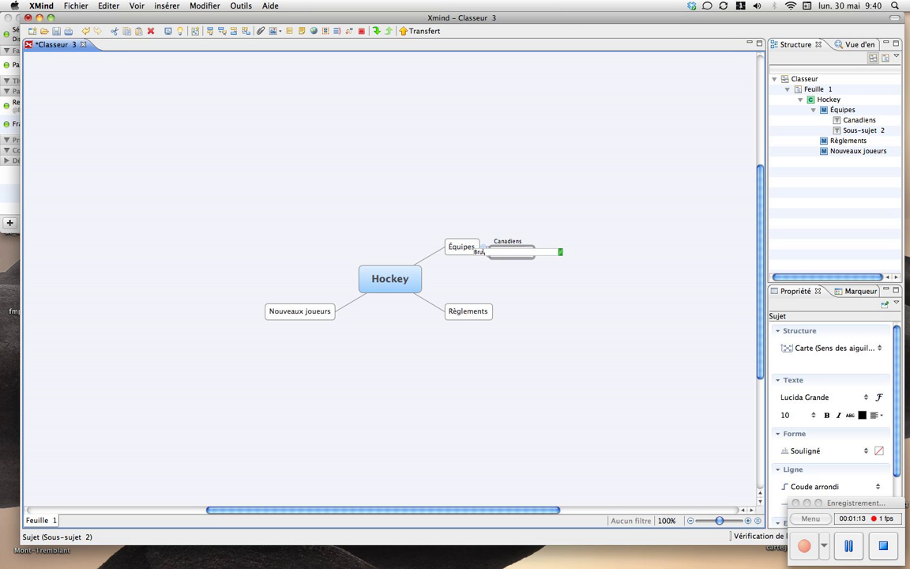
text(ins)
key(Return)
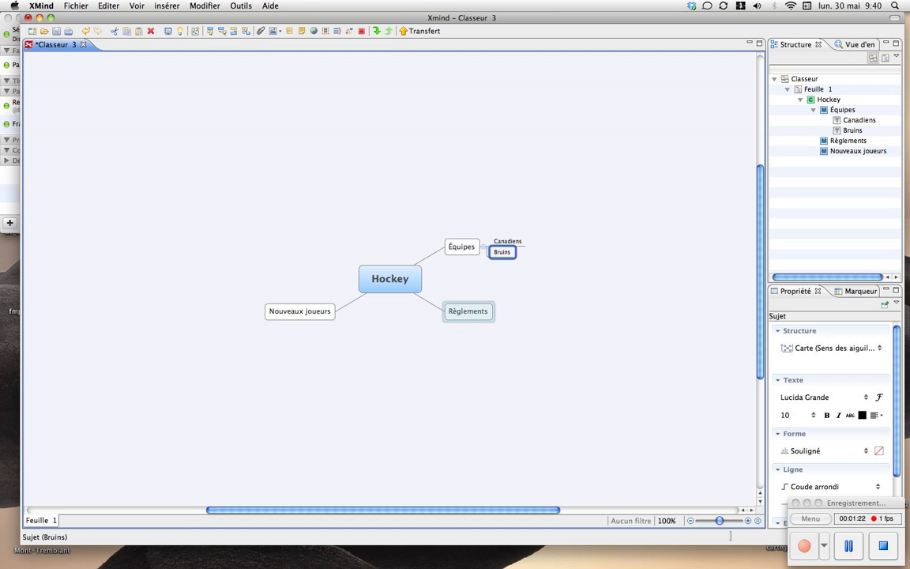
Move the Règlements topic so that it becomes a subtopic of Nouveaux joueurs.
drag(468, 311, 205, 300)
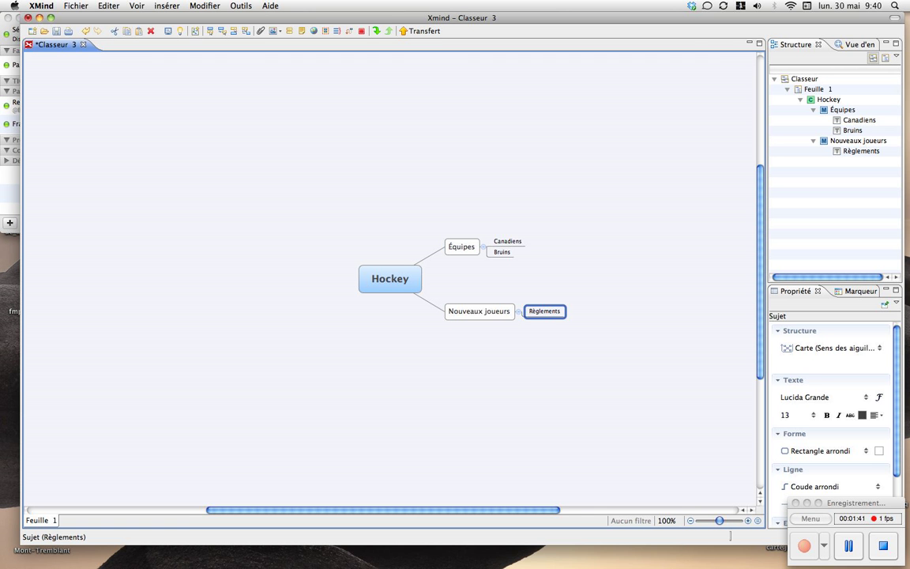
right_click(541, 342)
mouse_move(600, 310)
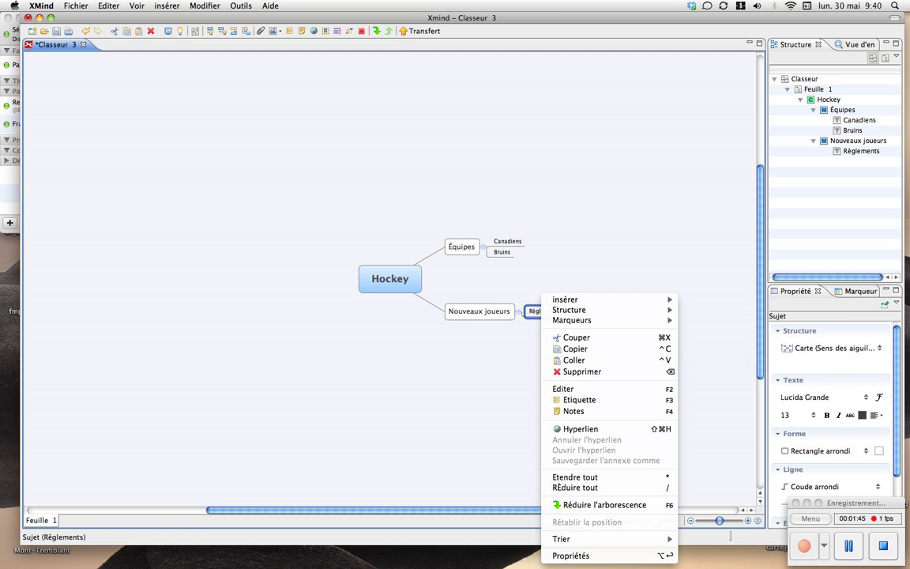
mouse_move(568, 299)
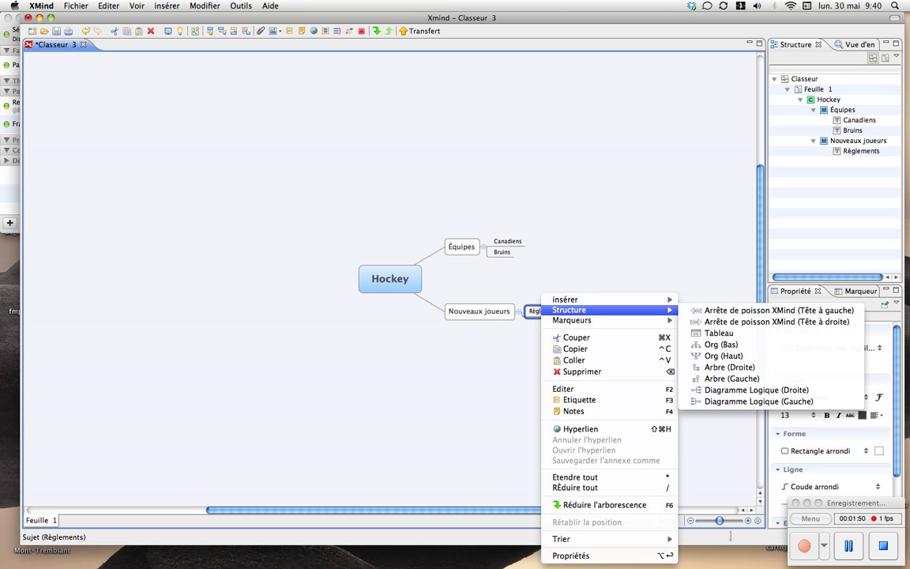
click(730, 536)
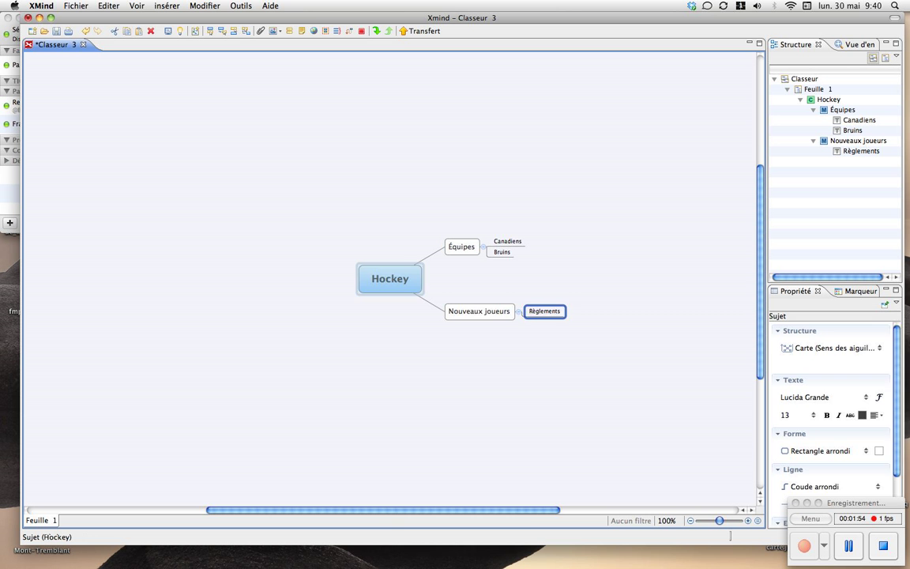
Change the structure of the Hockey central topic to Org (Bas).
right_click(390, 280)
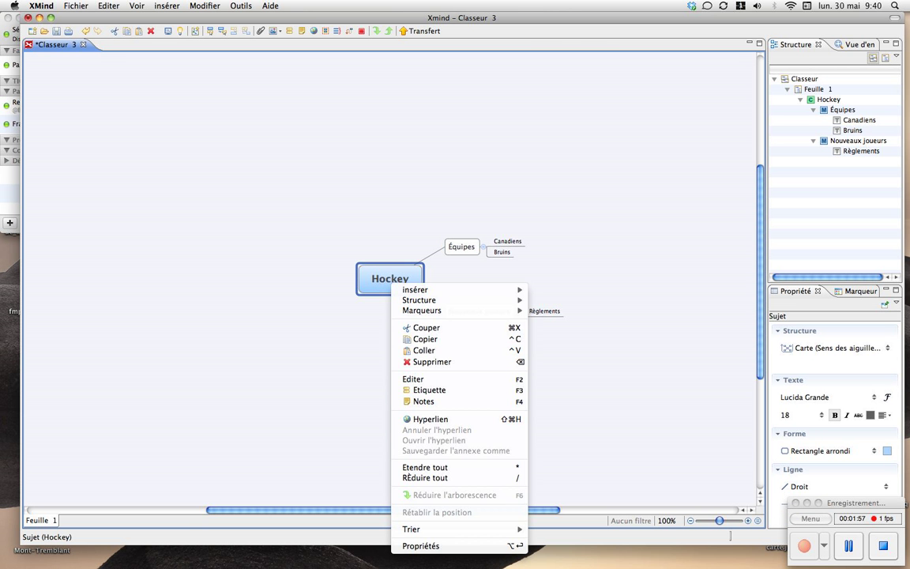
mouse_move(430, 300)
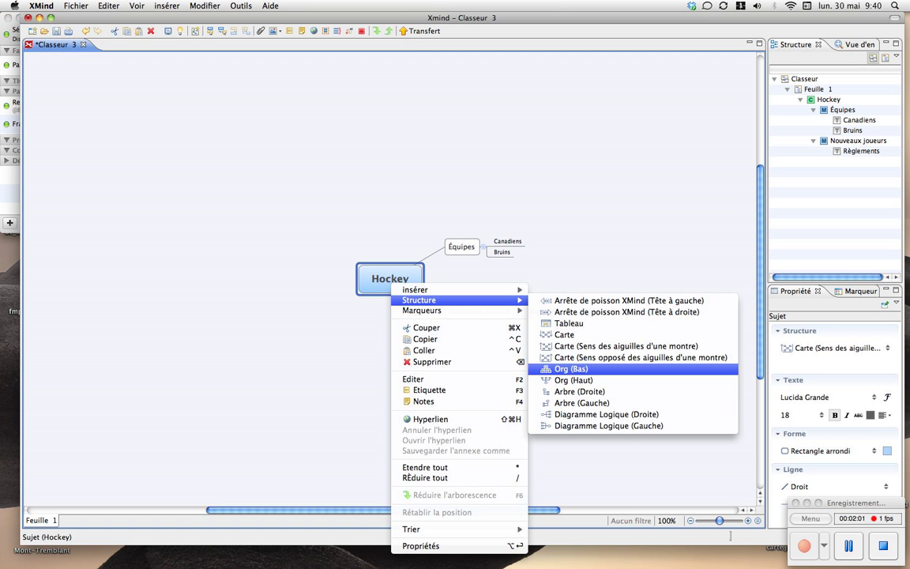
click(569, 368)
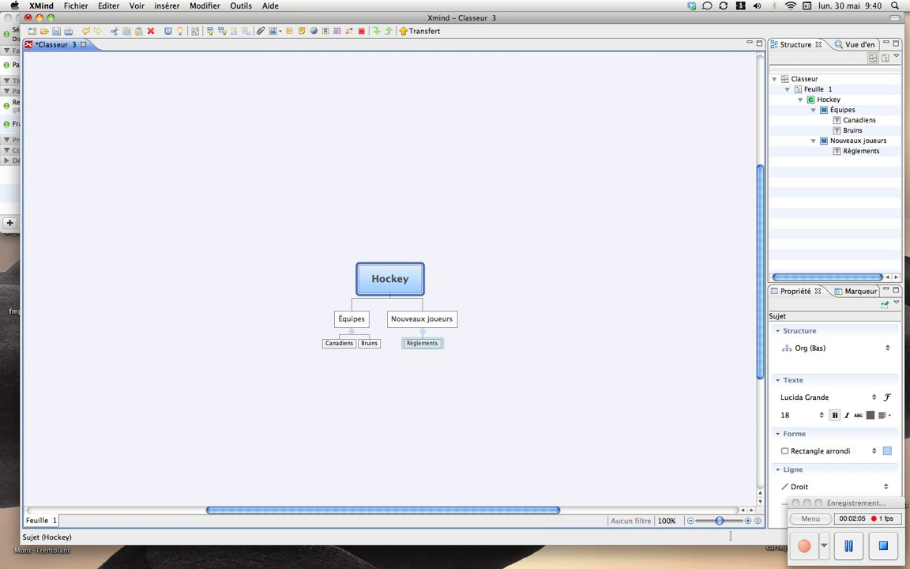
Add the green (Vert) flag marker to the Règlements subtopic.
scroll(421, 343, up, 2)
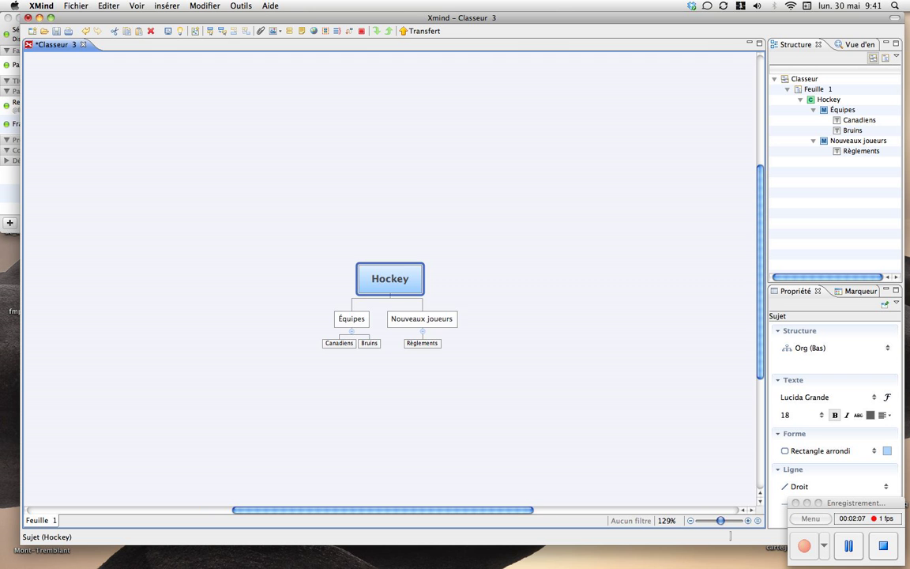
scroll(389, 278, up, 3)
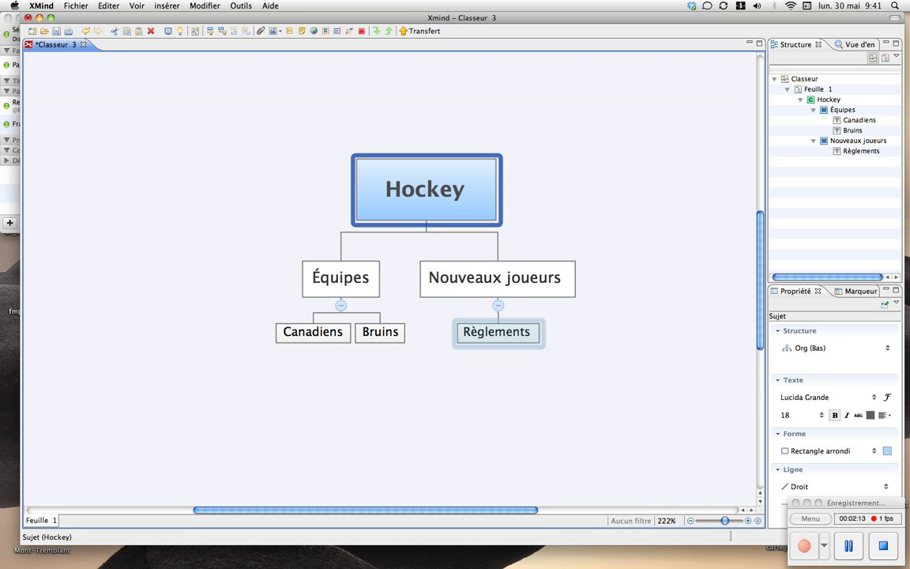
right_click(511, 332)
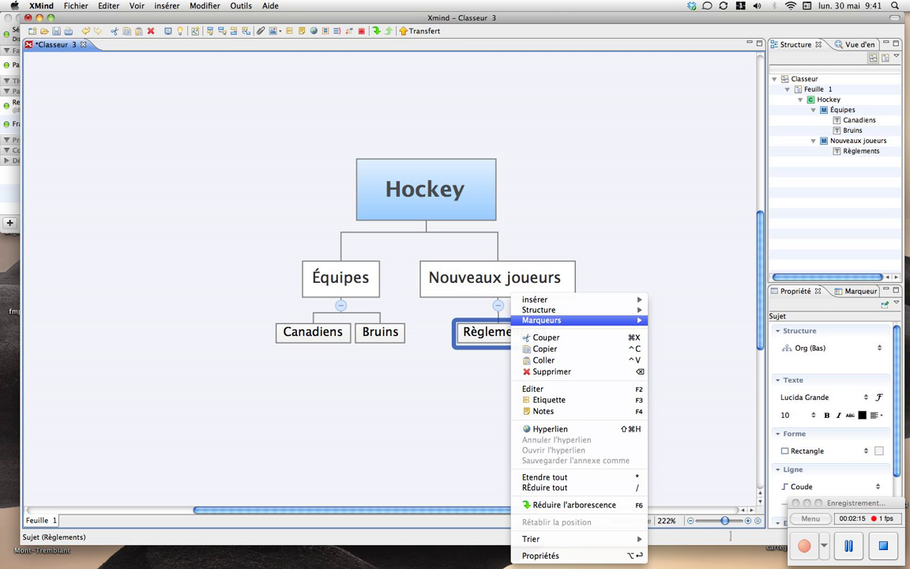
mouse_move(553, 320)
mouse_move(685, 320)
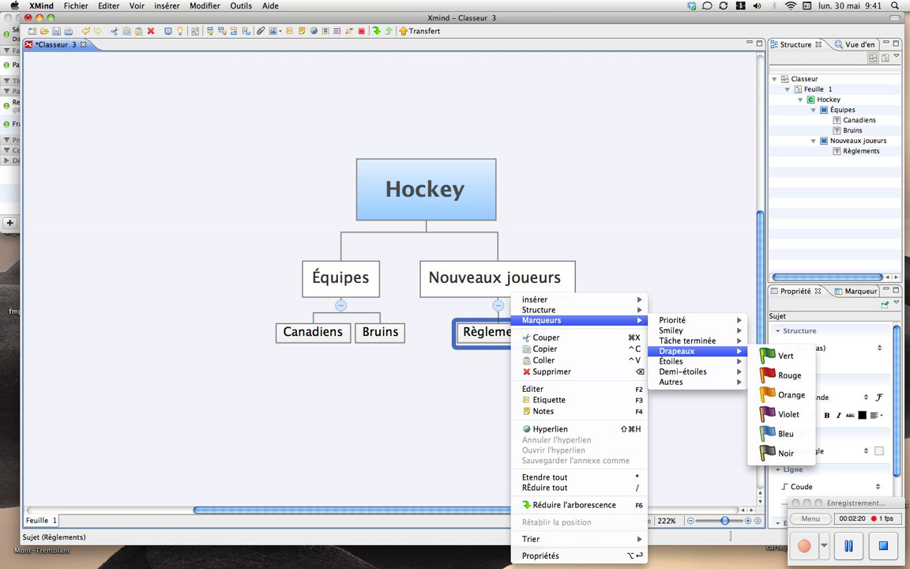
key(Return)
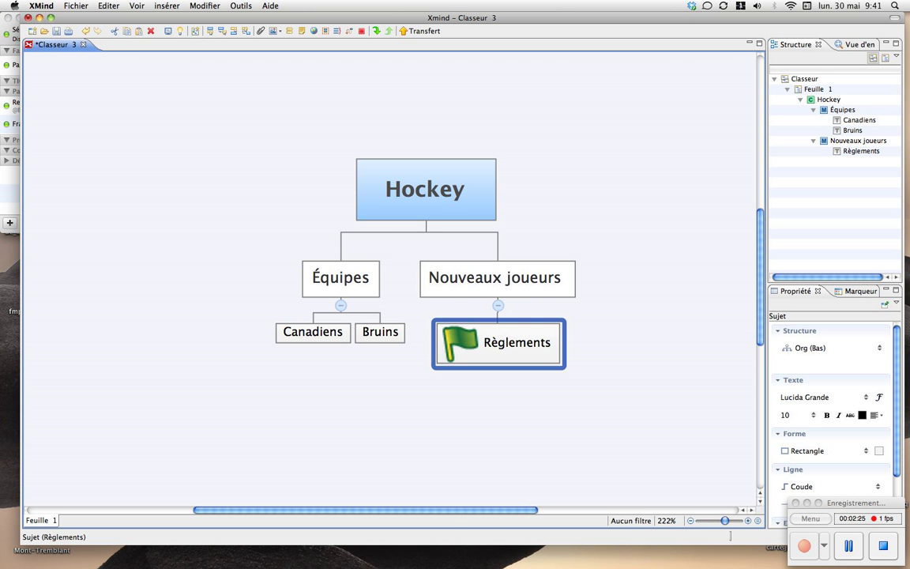
Add the Trois-quarts task-completion marker to the Canadiens subtopic.
right_click(315, 330)
mouse_move(379, 320)
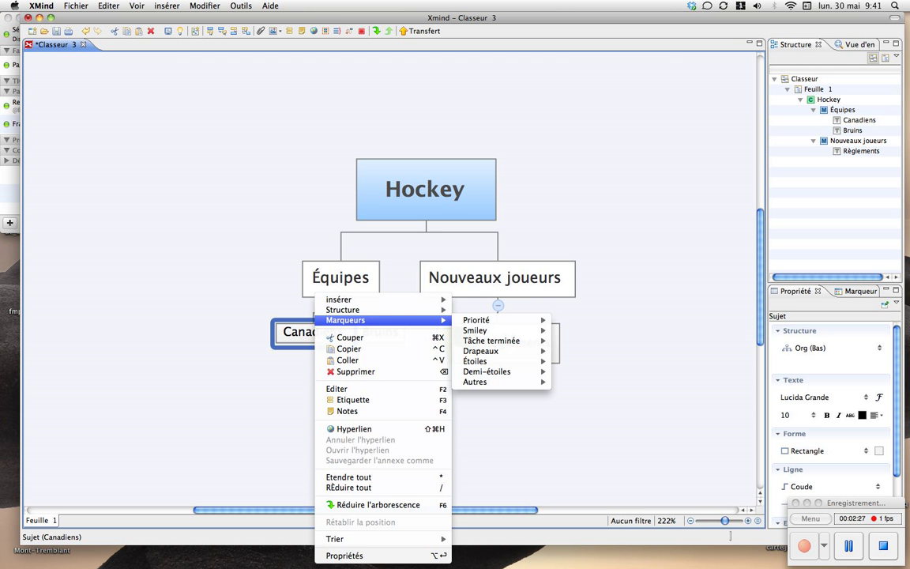
mouse_move(498, 340)
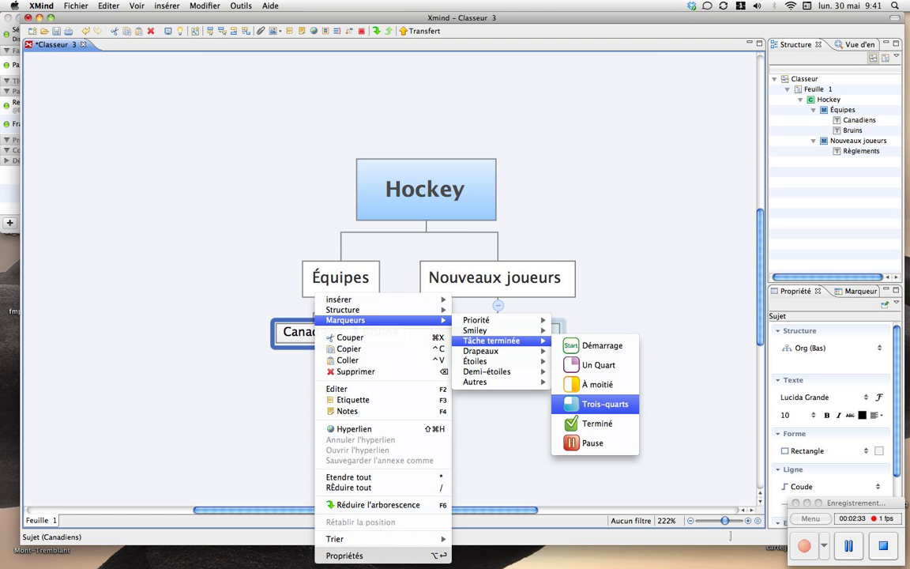
click(605, 404)
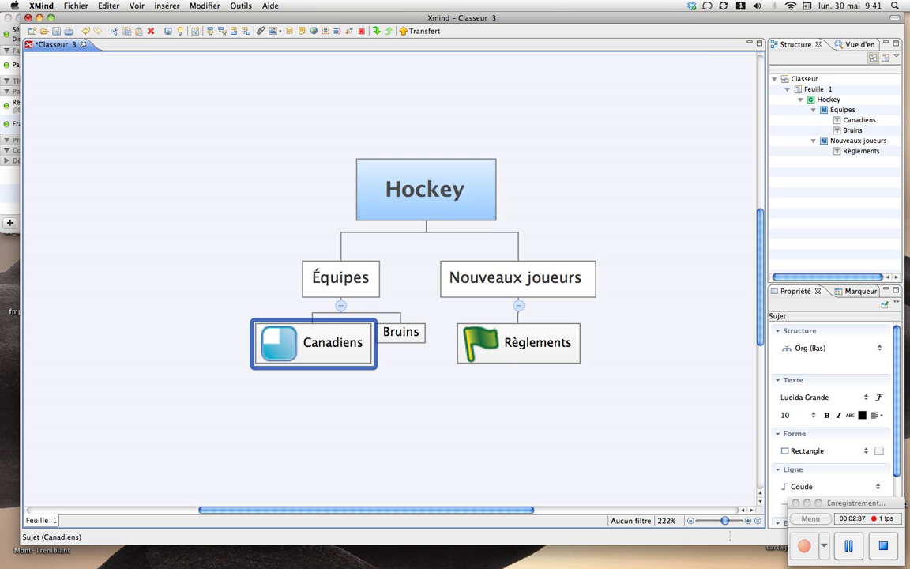
Create a floating topic in the empty canvas area to the right of the Hockey topic.
drag(725, 520, 722, 520)
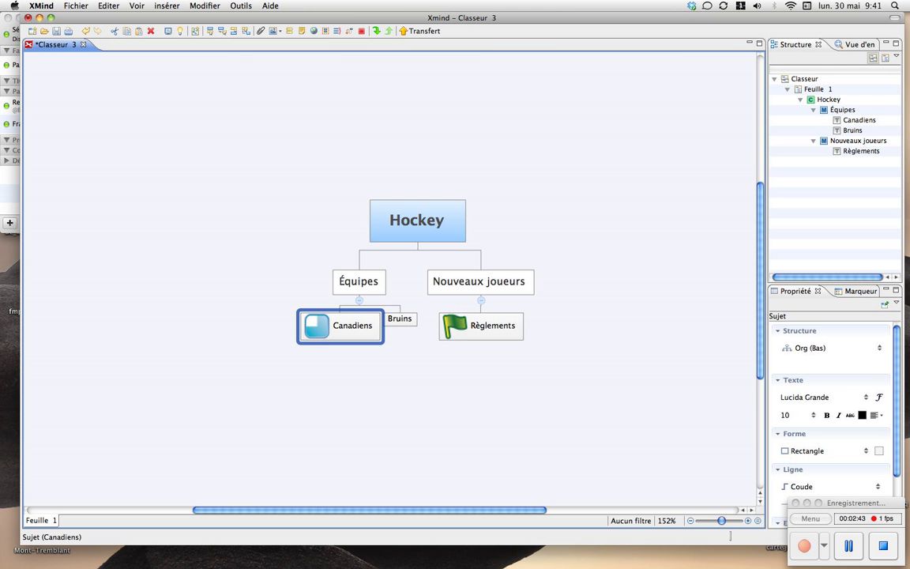
click(600, 395)
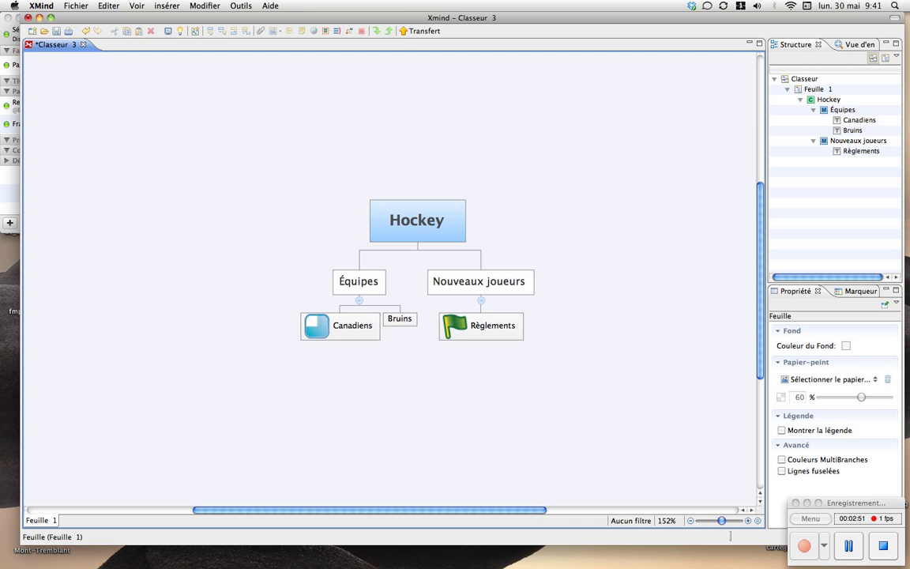
double_click(629, 229)
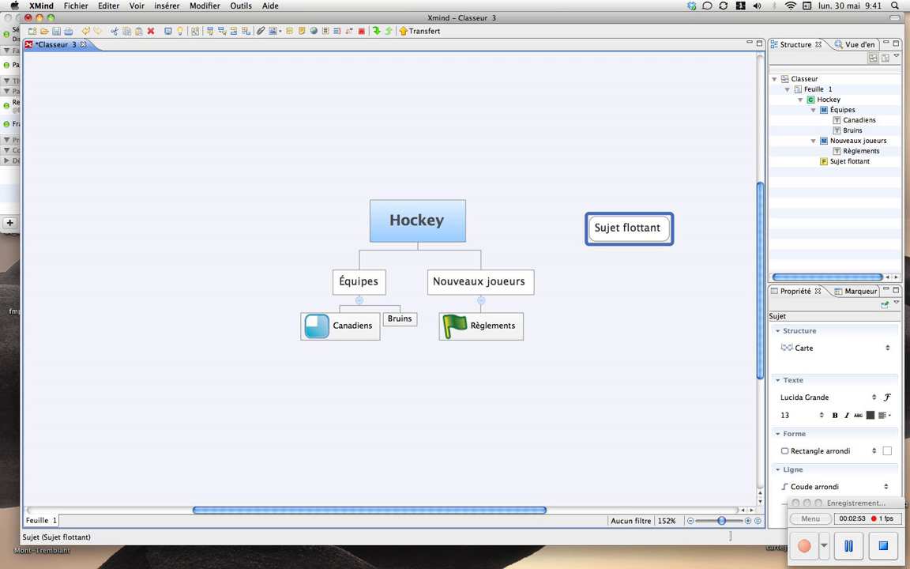
Rename the floating topic to the right of Hockey as Baseball.
key(F2)
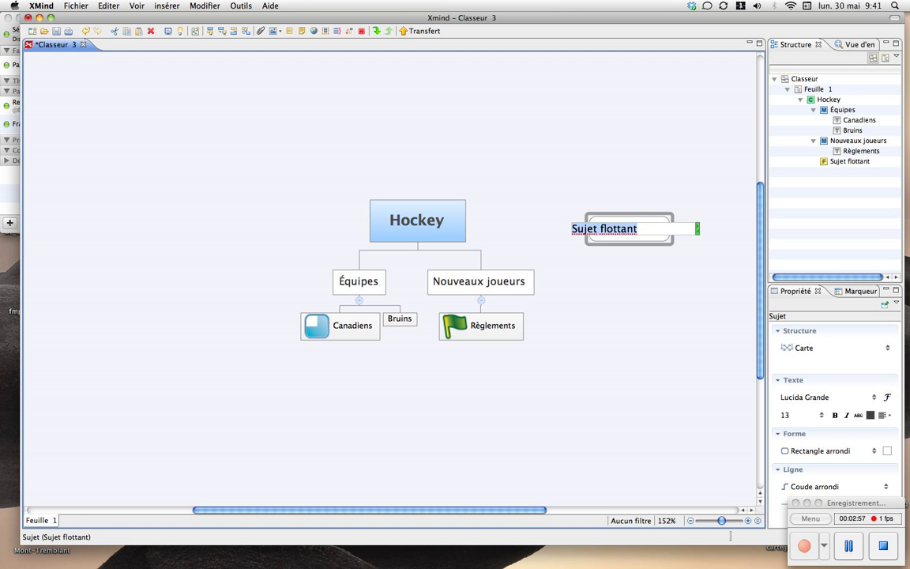
text(Ba)
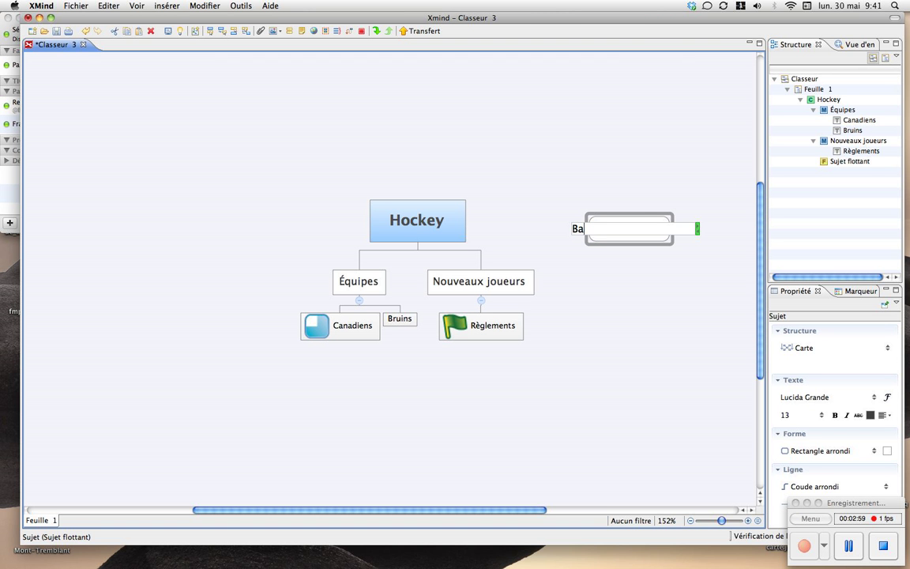
text(seball)
key(Return)
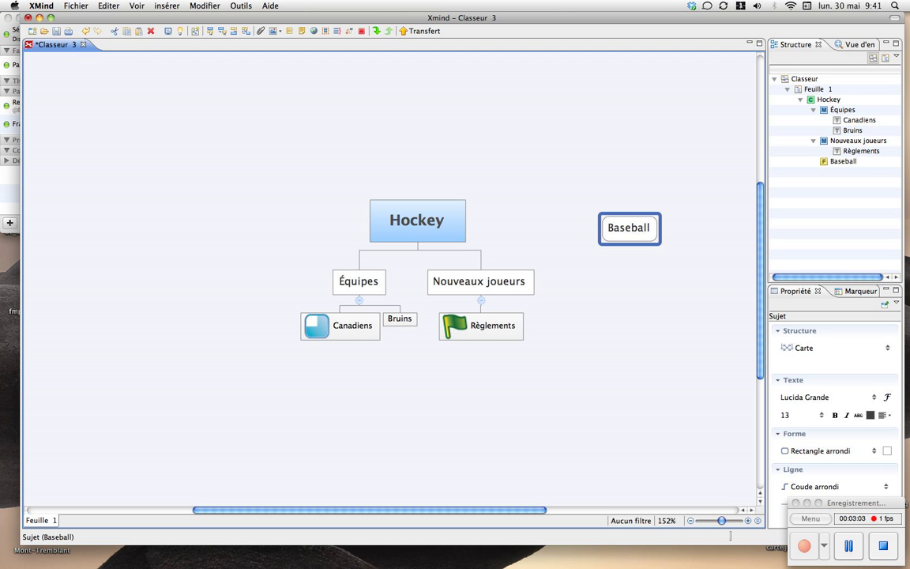
Add a second floating topic named Joueurs below Baseball and attach it to Baseball as a subtopic.
key(Return)
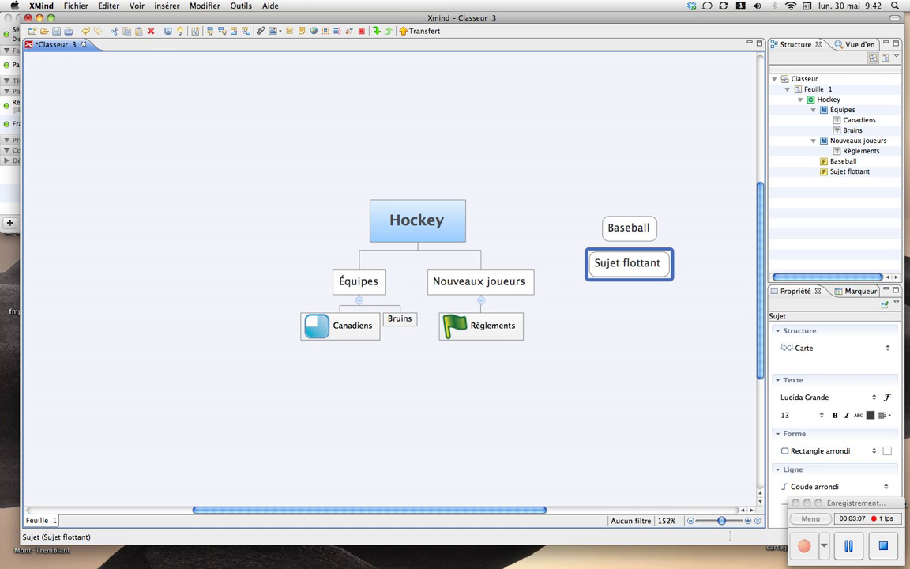
key(F2)
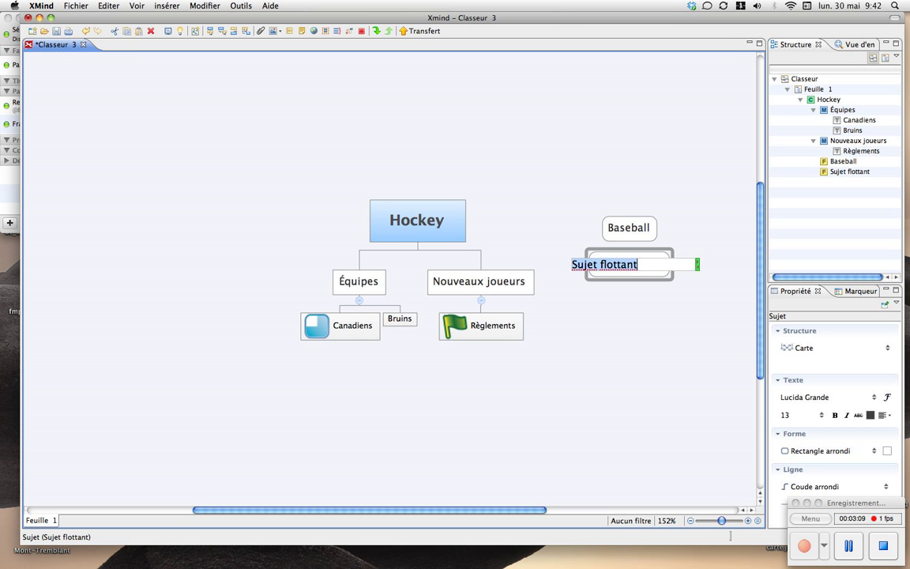
text(Joueurs)
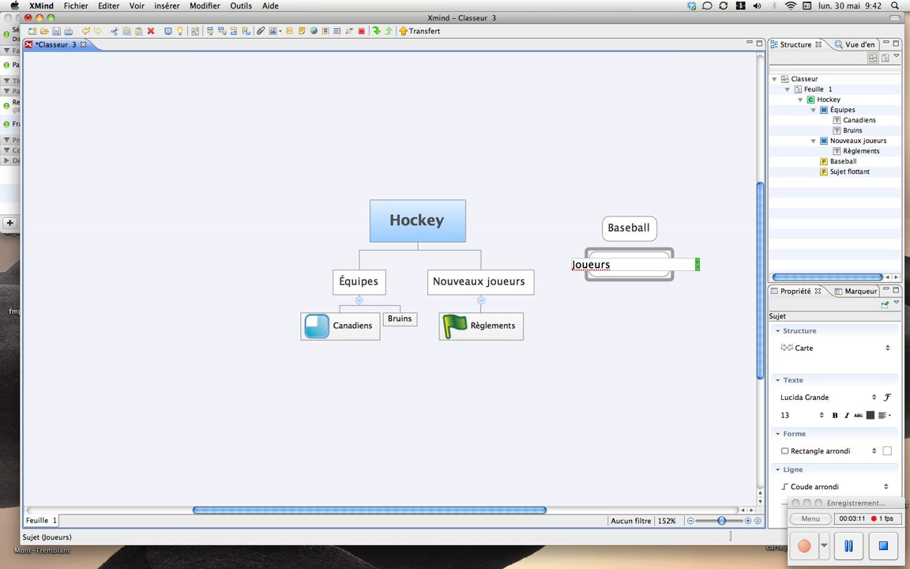
key(Return)
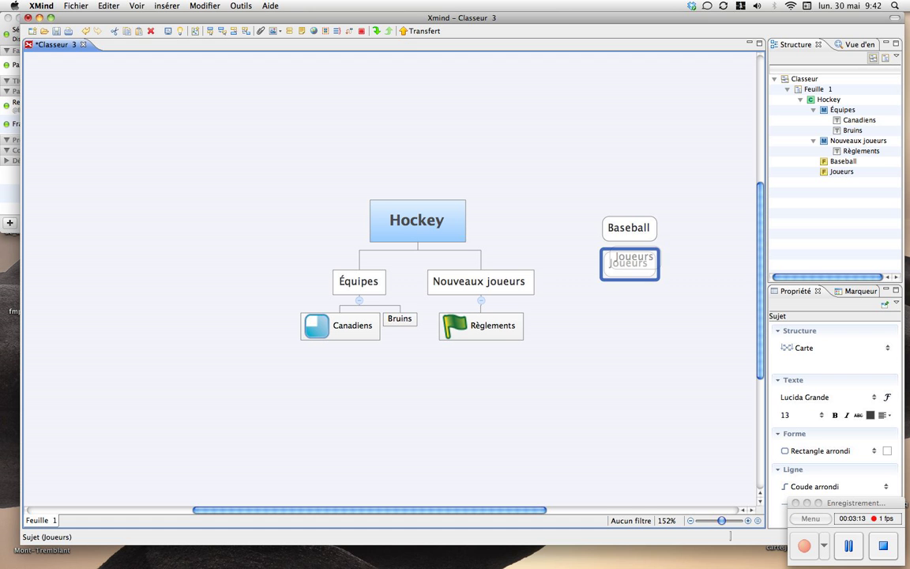
drag(632, 234, 660, 199)
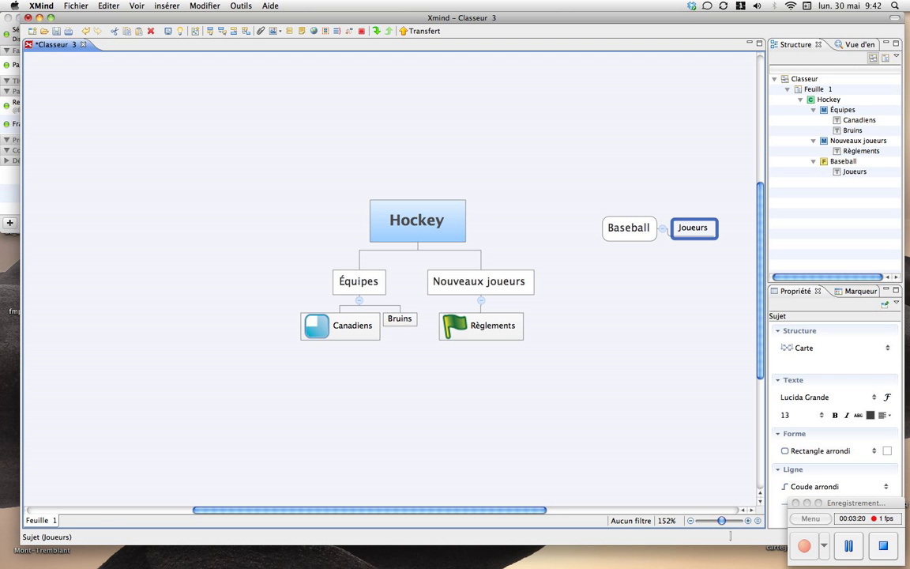
Add two more subtopics named Règles and Stades to Baseball, below Joueurs.
key(Return)
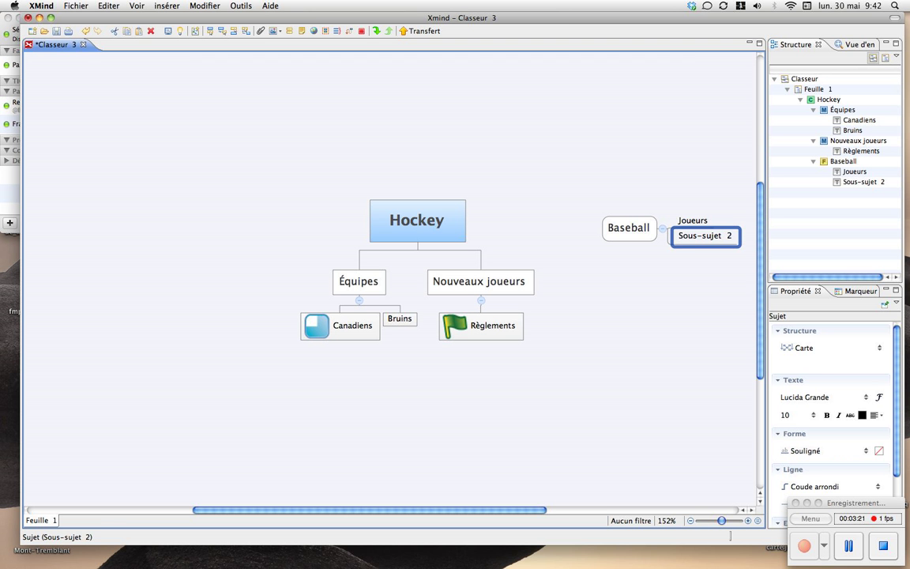
key(F2)
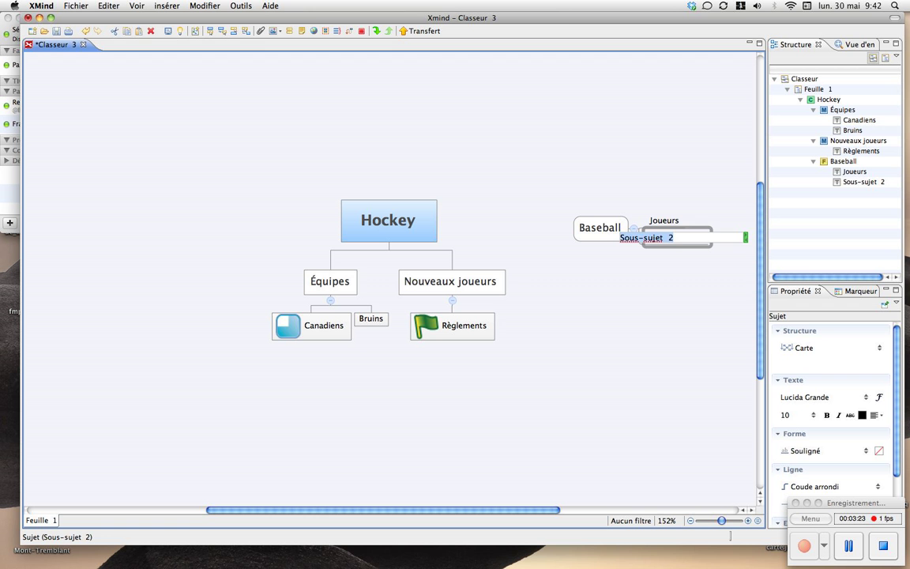
text(Règles)
key(Return)
key(Return)
text(St)
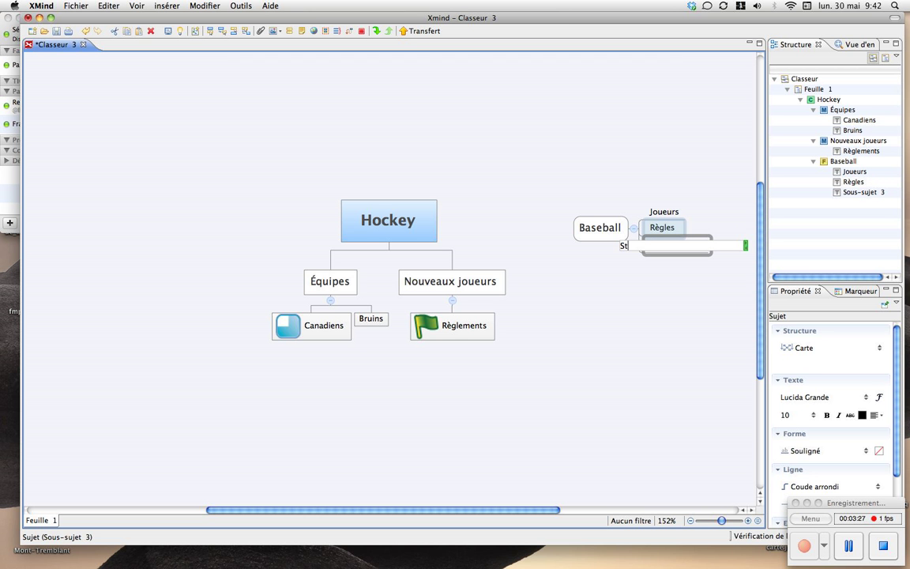
text(ades)
key(Return)
Add a subtopic named Villes to Baseball and move the whole Baseball branch under Règlements.
key(Return)
text(Vil)
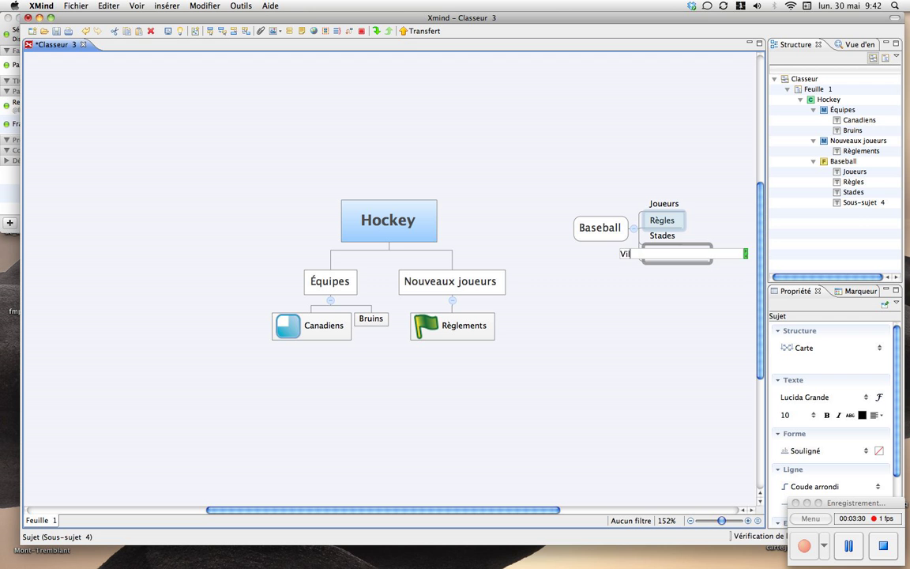
text(les)
key(Return)
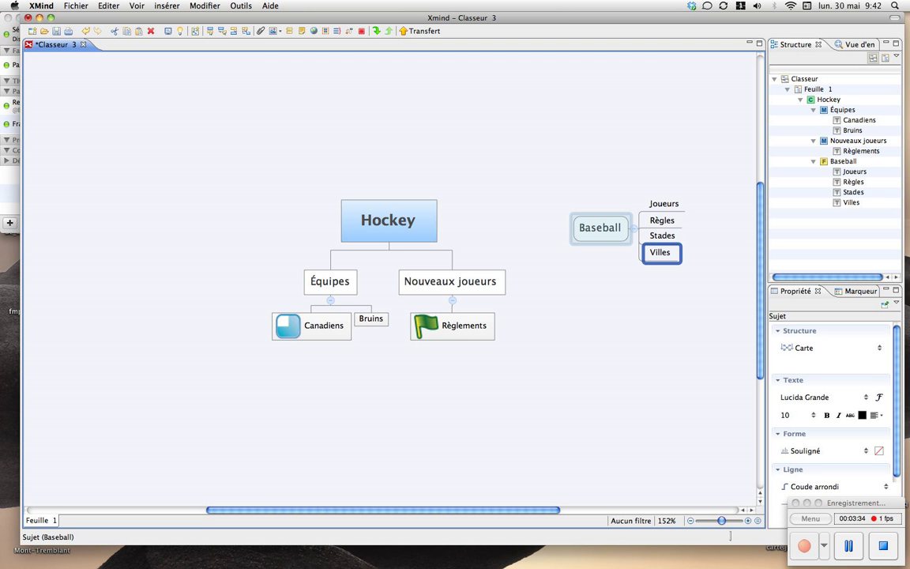
drag(600, 227, 468, 393)
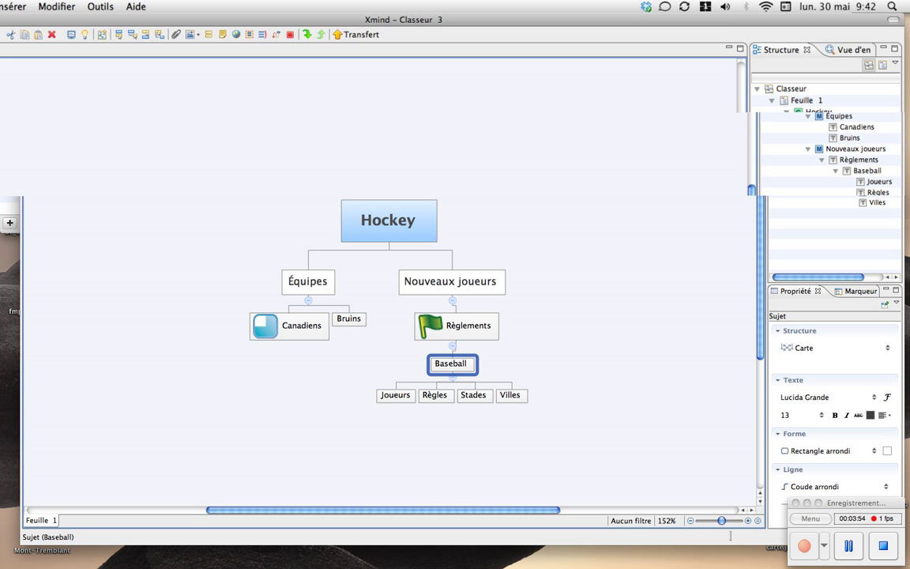
Change the text font of the Nouveaux joueurs topic to Kai.
click(451, 282)
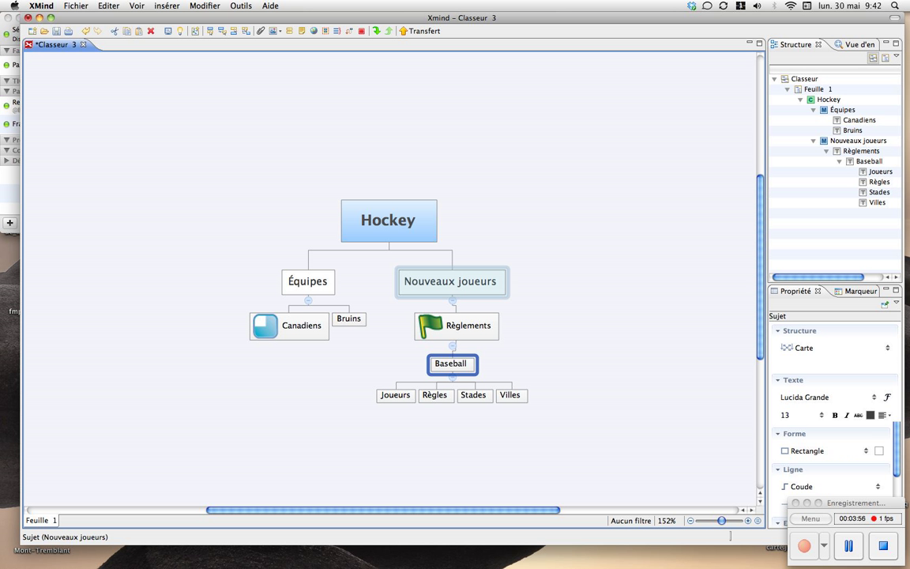
click(833, 351)
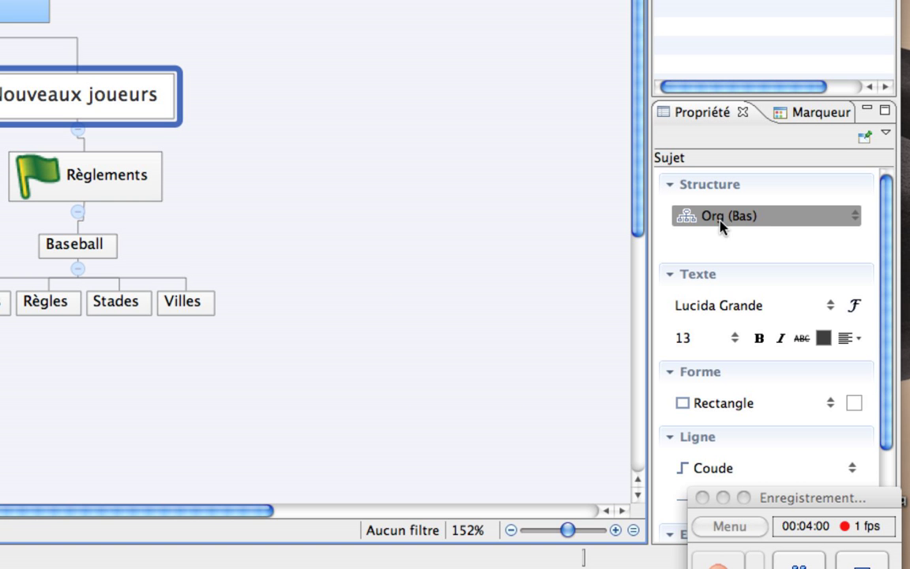
click(719, 308)
click(701, 285)
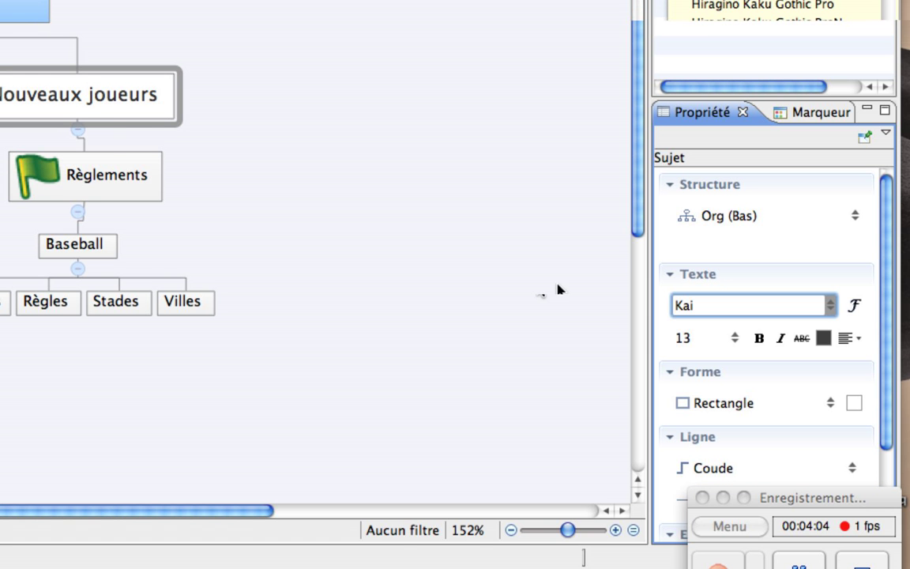
Set the text size of the Nouveaux joueurs topic to 18 and its shape fill to light yellow.
double_click(94, 104)
key(Right)
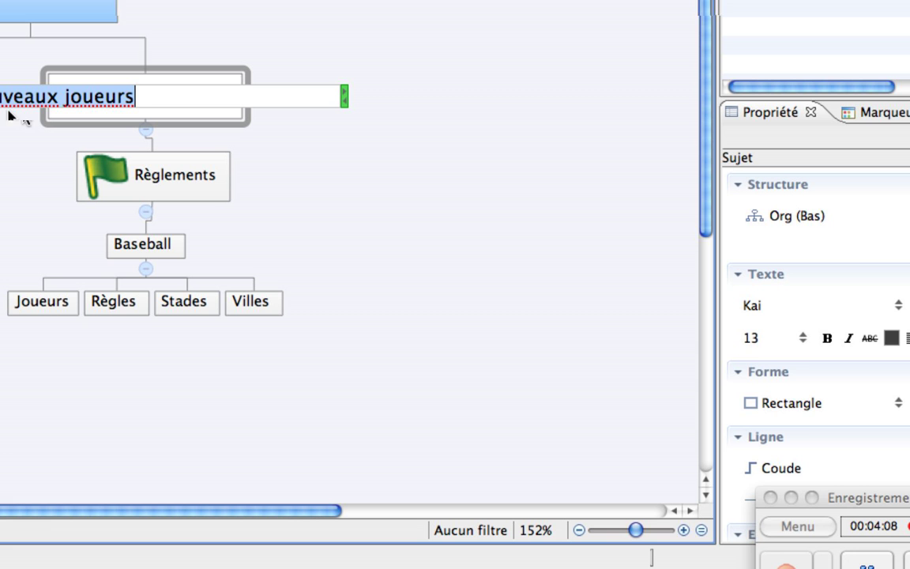
click(748, 340)
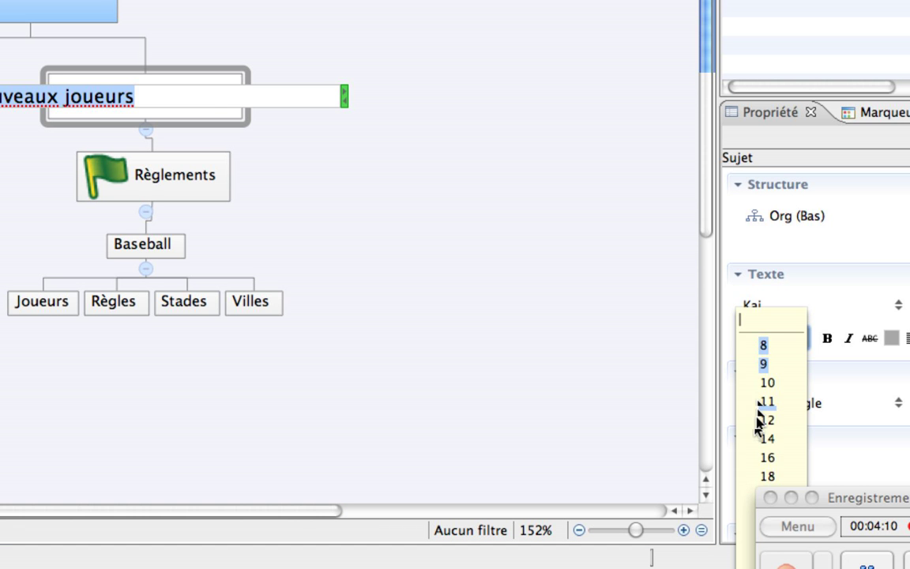
click(762, 476)
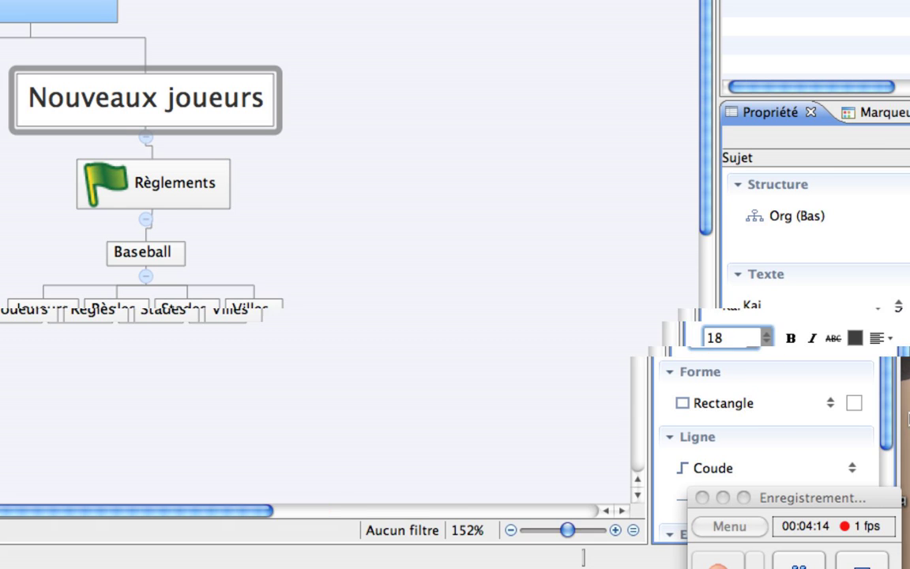
click(853, 403)
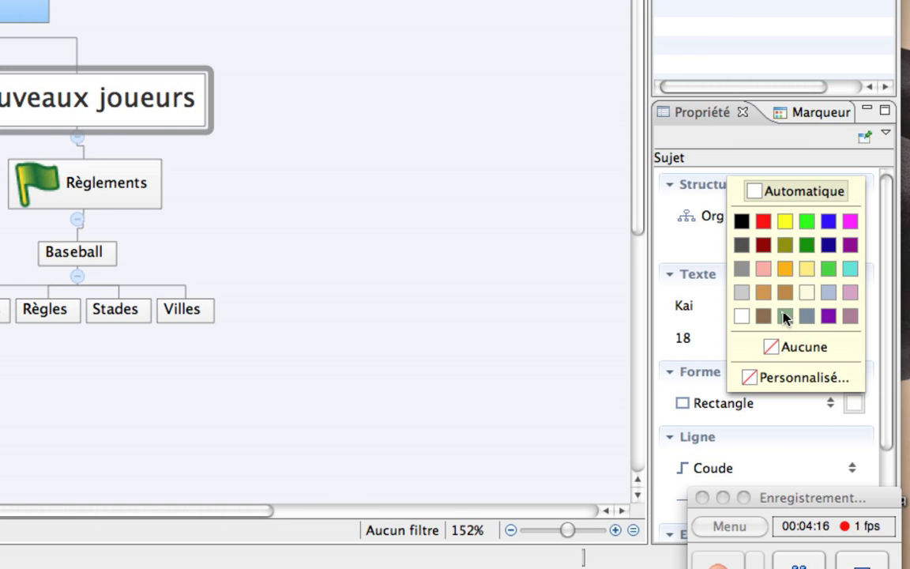
click(806, 268)
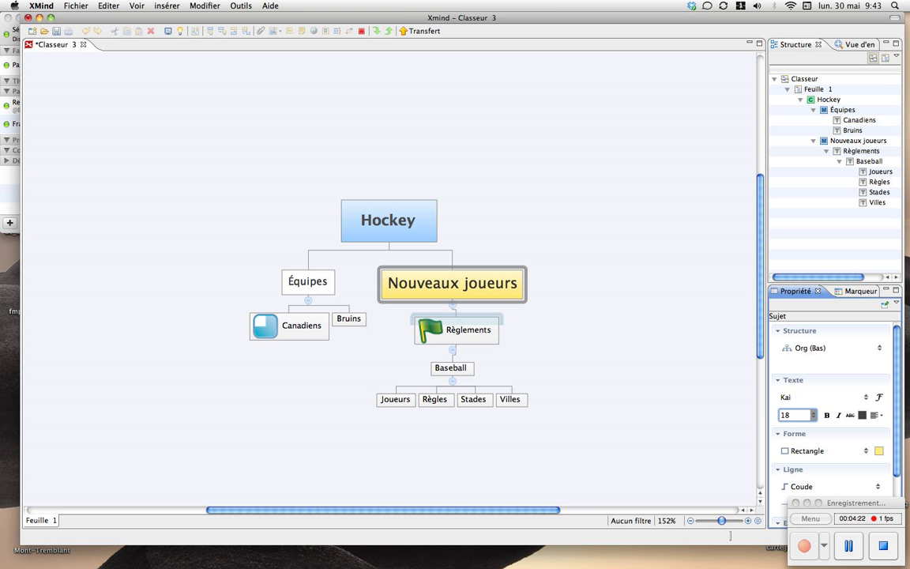
click(848, 545)
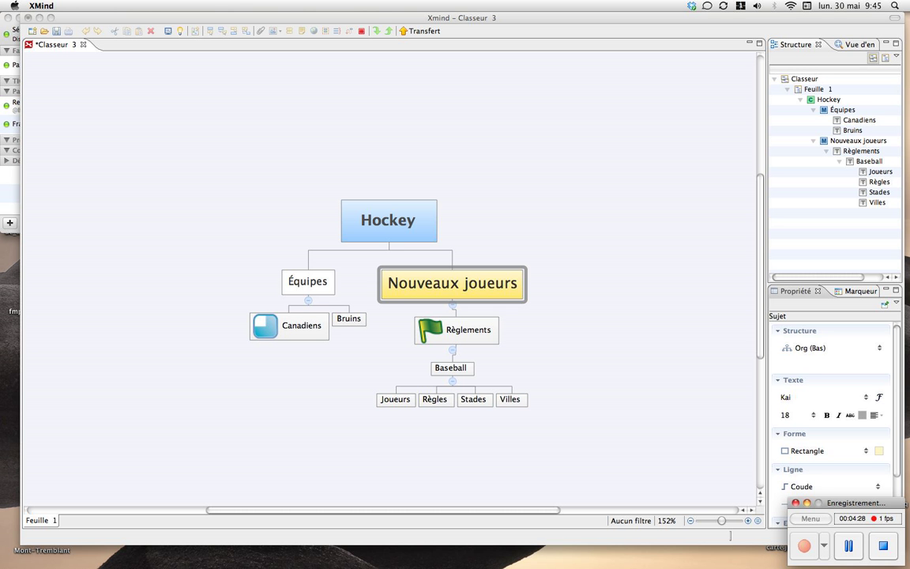
click(729, 536)
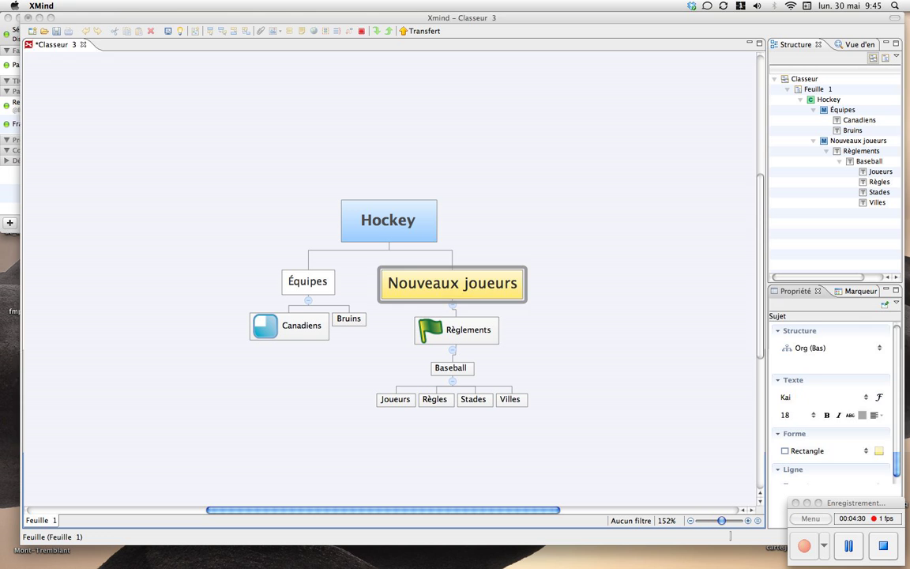
click(76, 6)
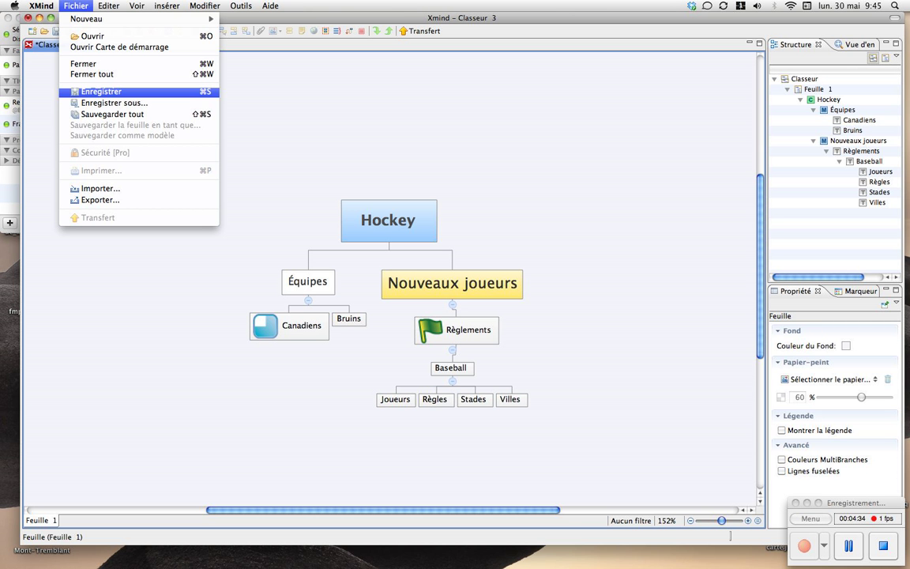
key(Escape)
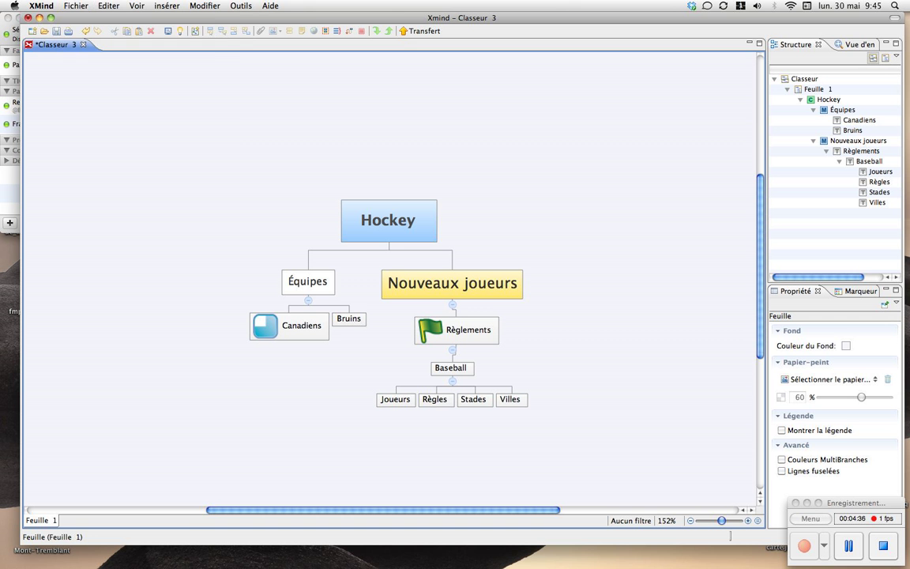
Save the workbook under the name Hockey in the Bureau folder.
click(76, 5)
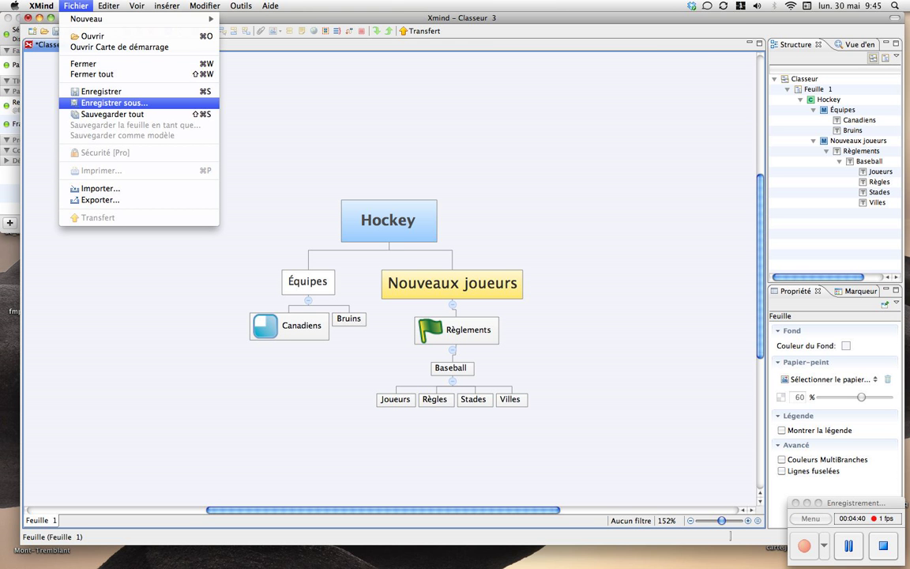
click(114, 103)
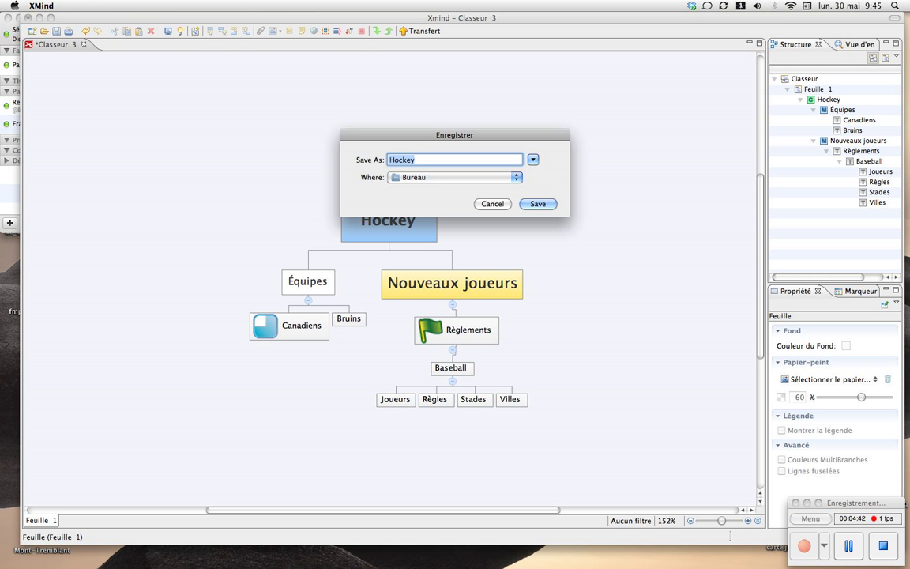
click(538, 204)
Start exporting the map with Image as the export destination.
click(76, 5)
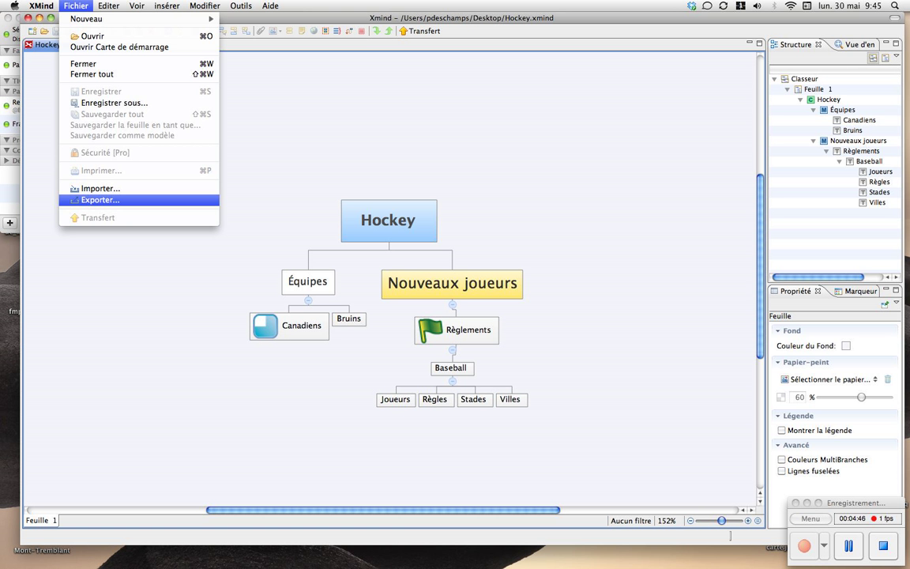
key(Return)
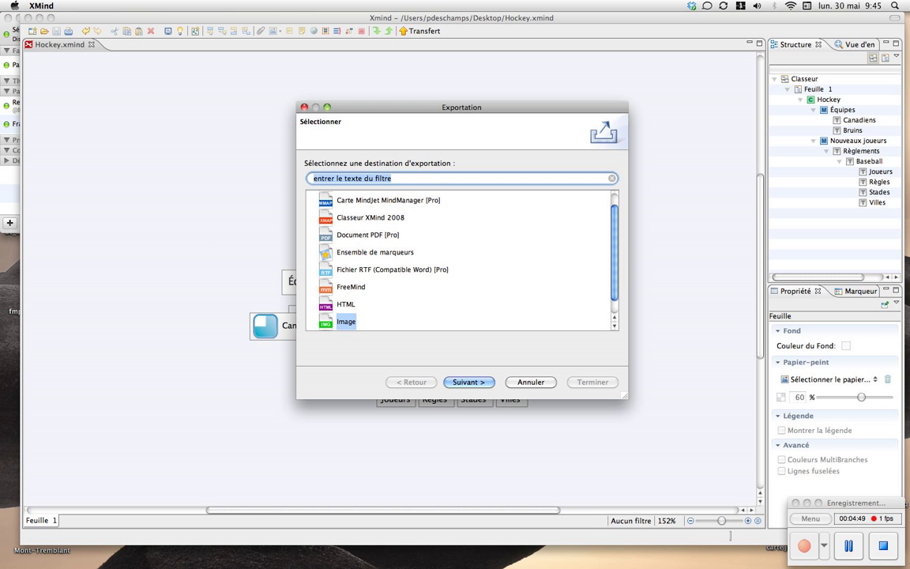
scroll(458, 260, down, 1)
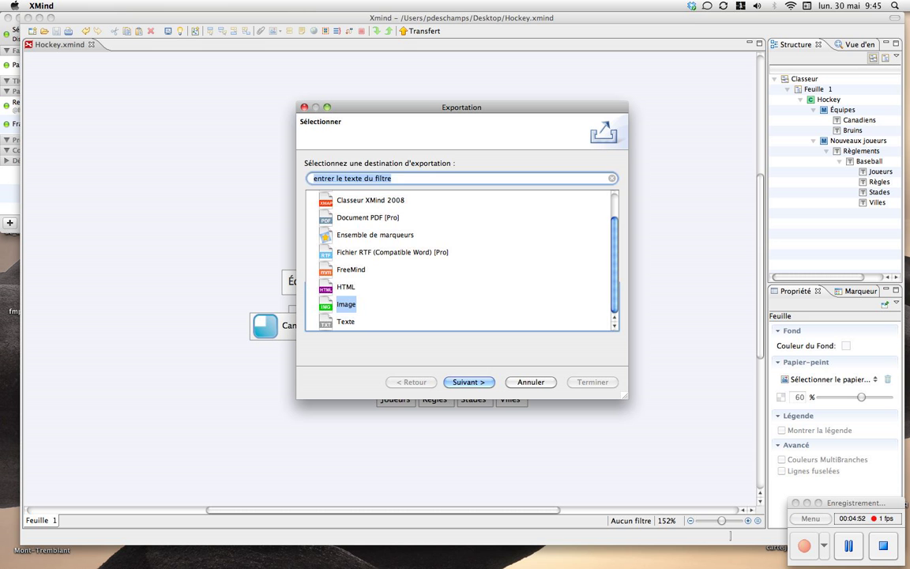
key(Tab)
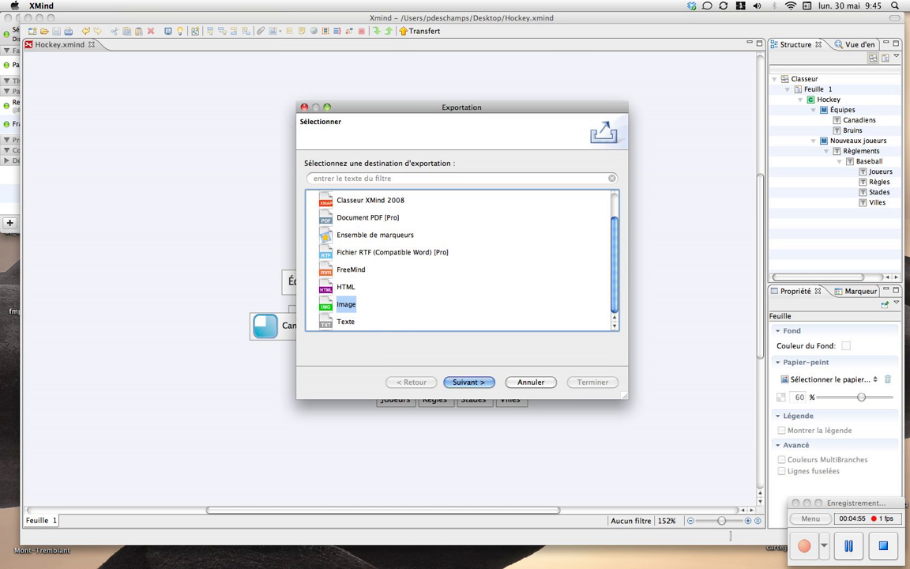
key(Return)
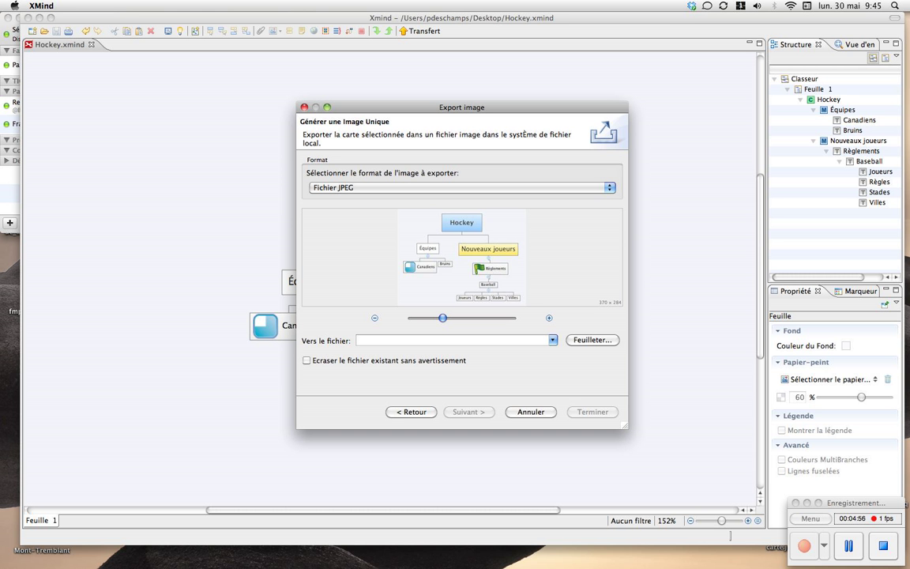
Export the map as a JPEG image named carte_hockey.jpg in the Bureau folder, and close the preview of the exported image.
key(space)
key(Return)
click(592, 340)
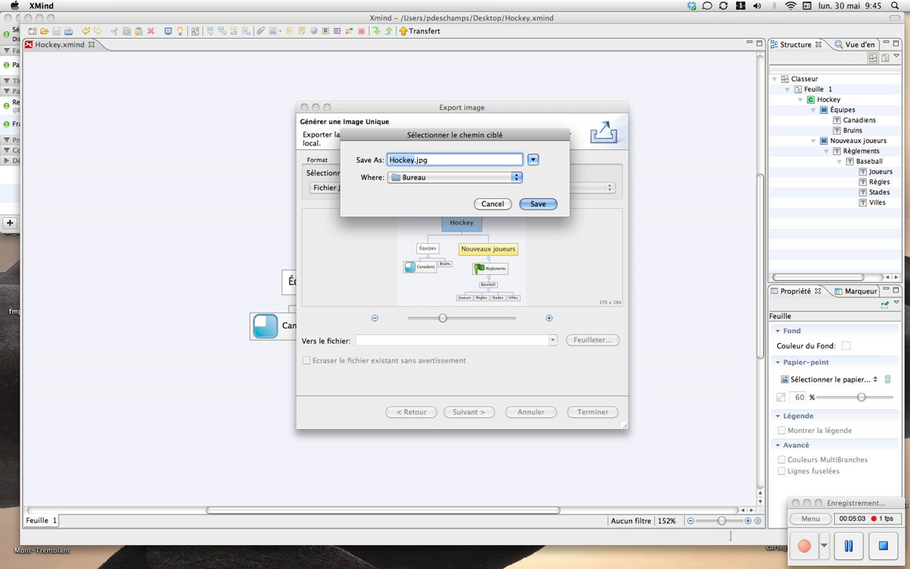
text(c)
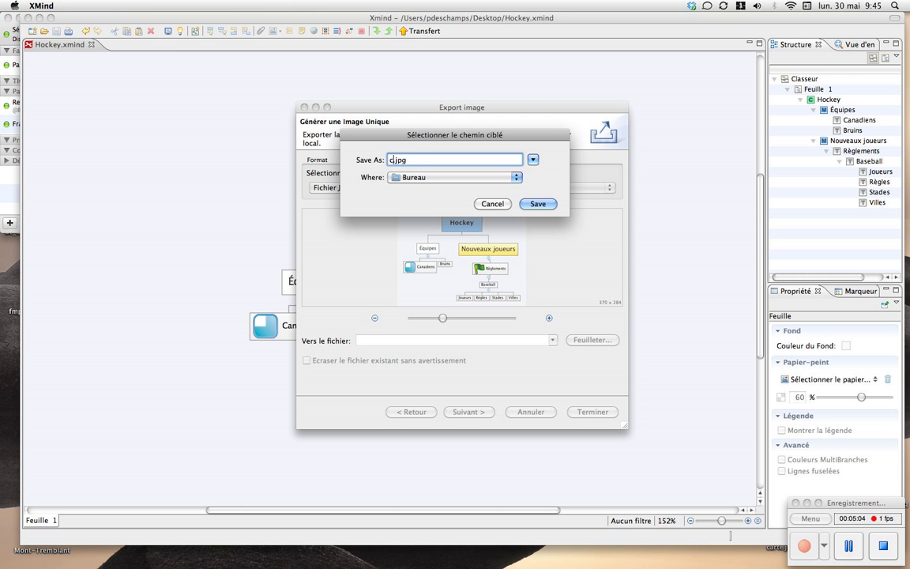
text(arte_hocke)
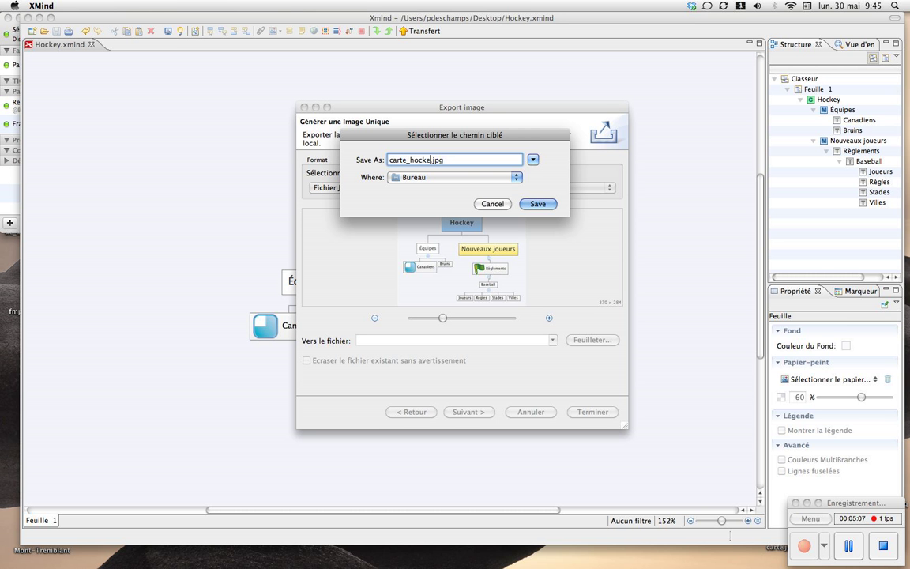
text(y)
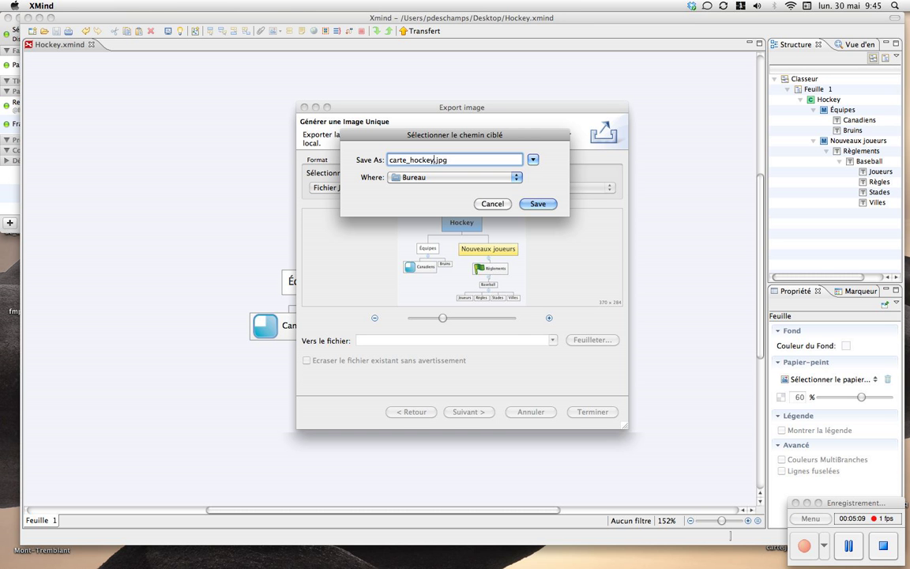
key(Return)
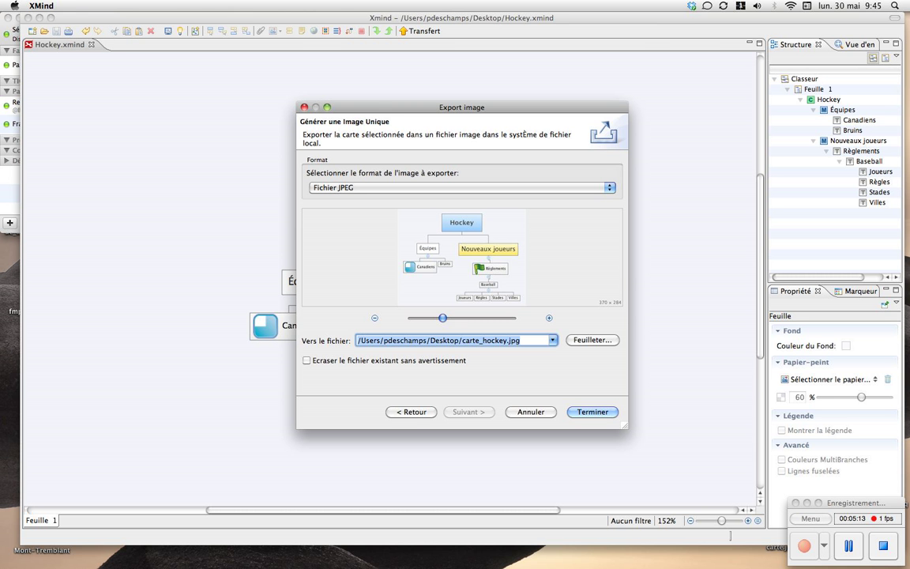
key(Return)
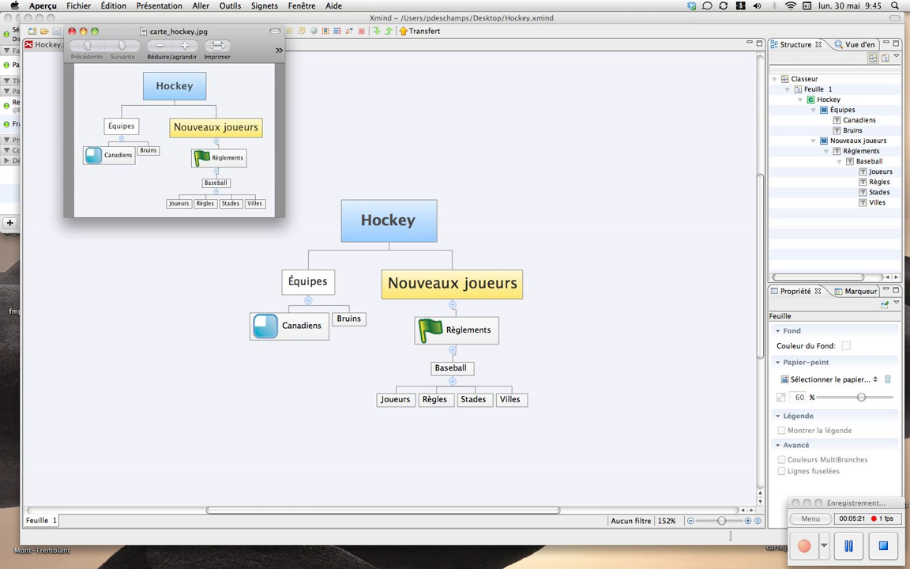
key(super+q)
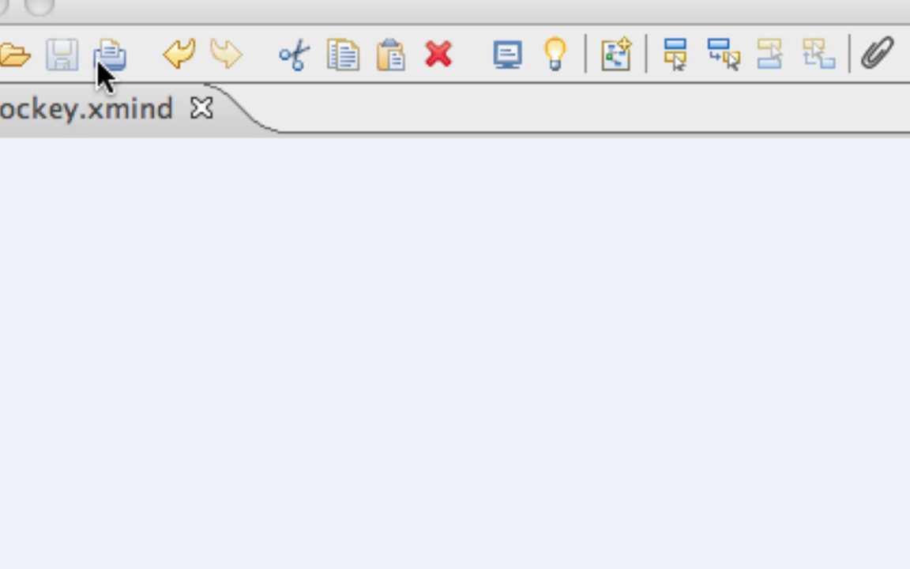
Start printing the map with the default page setup and check which PDF output options the print dialog offers.
click(106, 61)
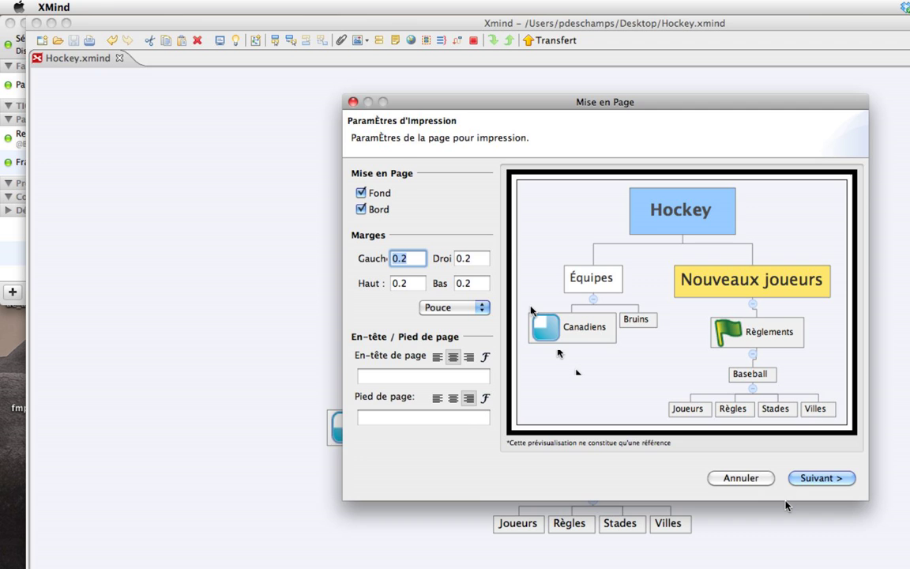
click(741, 477)
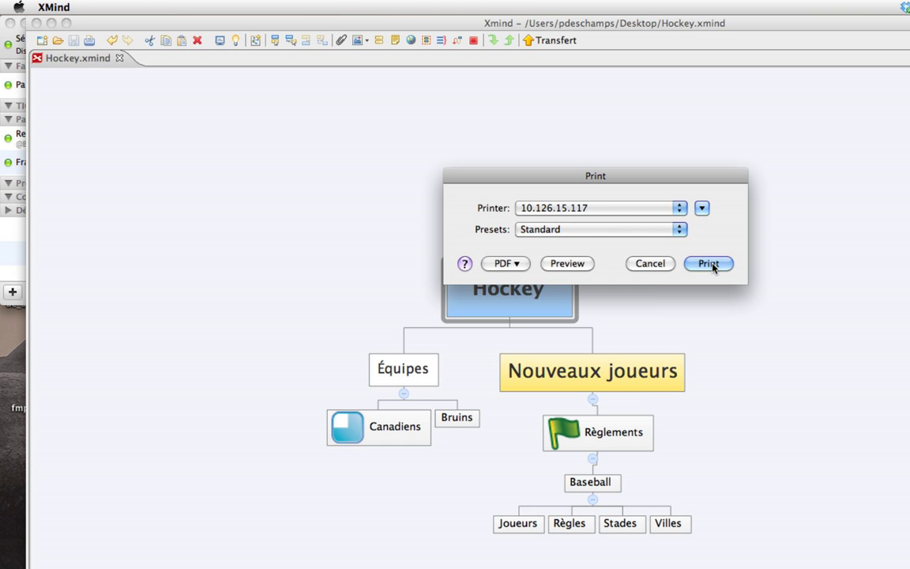
click(503, 263)
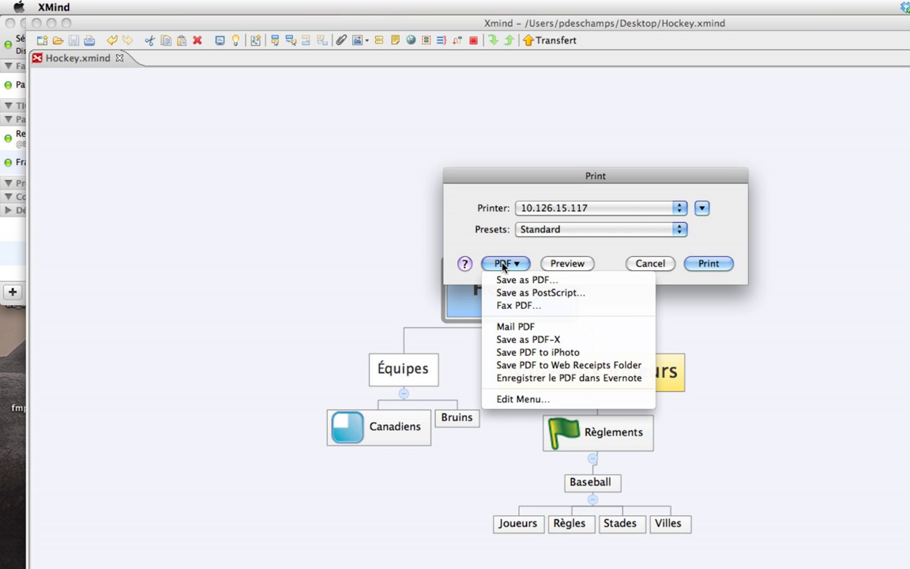
click(490, 282)
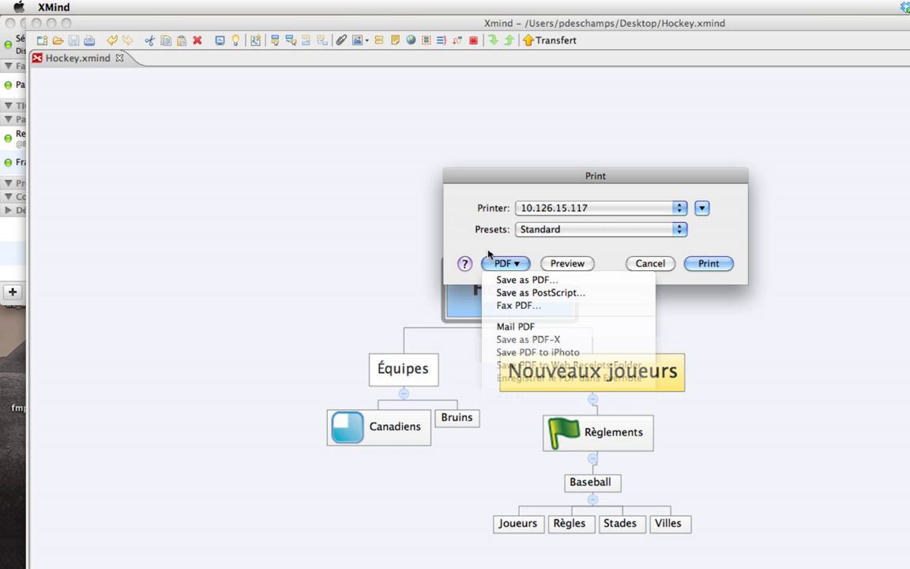